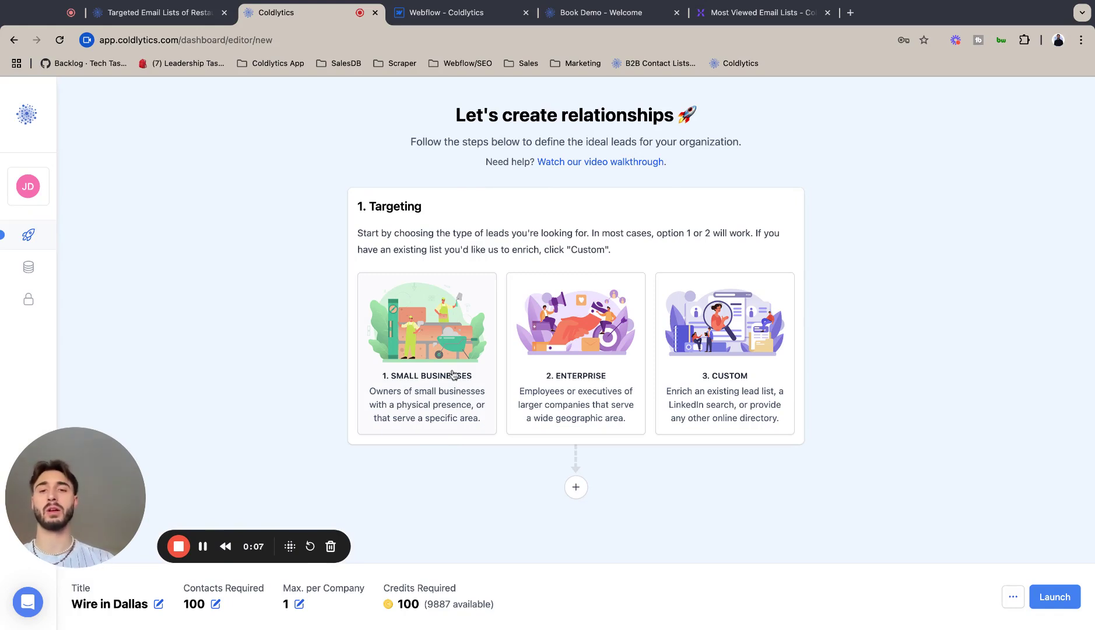
# Step: Target small businesses, add Dallas, TX, USA at the default 20-mile radius, then remove it
pyautogui.click(436, 320)
pyautogui.write('Dallas')
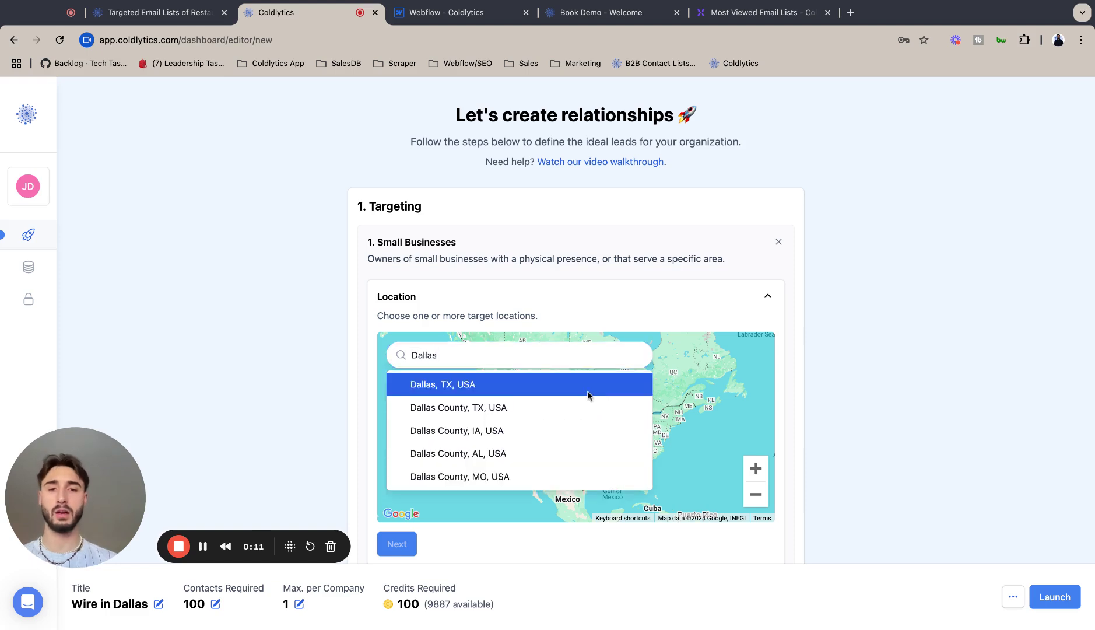
pyautogui.click(606, 391)
pyautogui.click(748, 356)
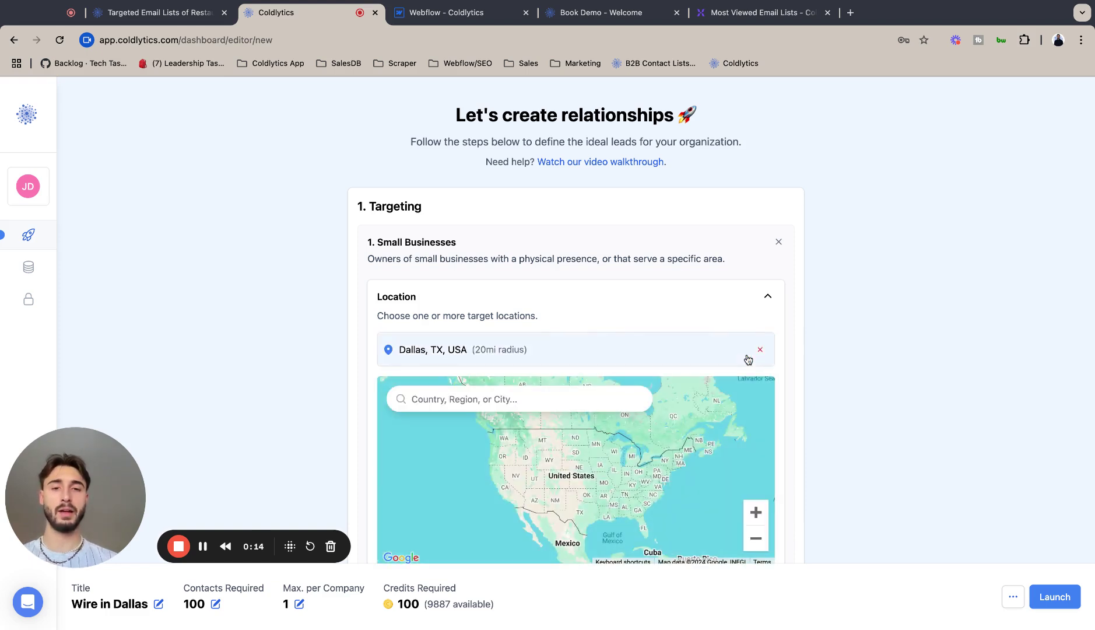
pyautogui.click(758, 349)
# Step: Re-add Dallas, TX, USA as the location with a 25-mile radius
pyautogui.click(569, 356)
pyautogui.write('D')
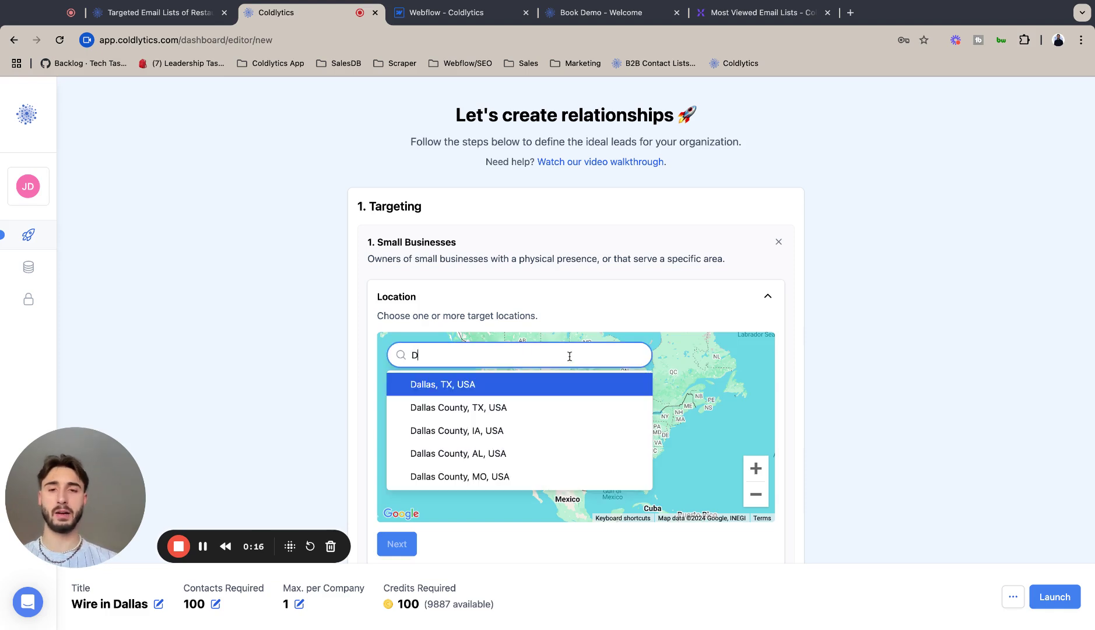
pyautogui.write('a')
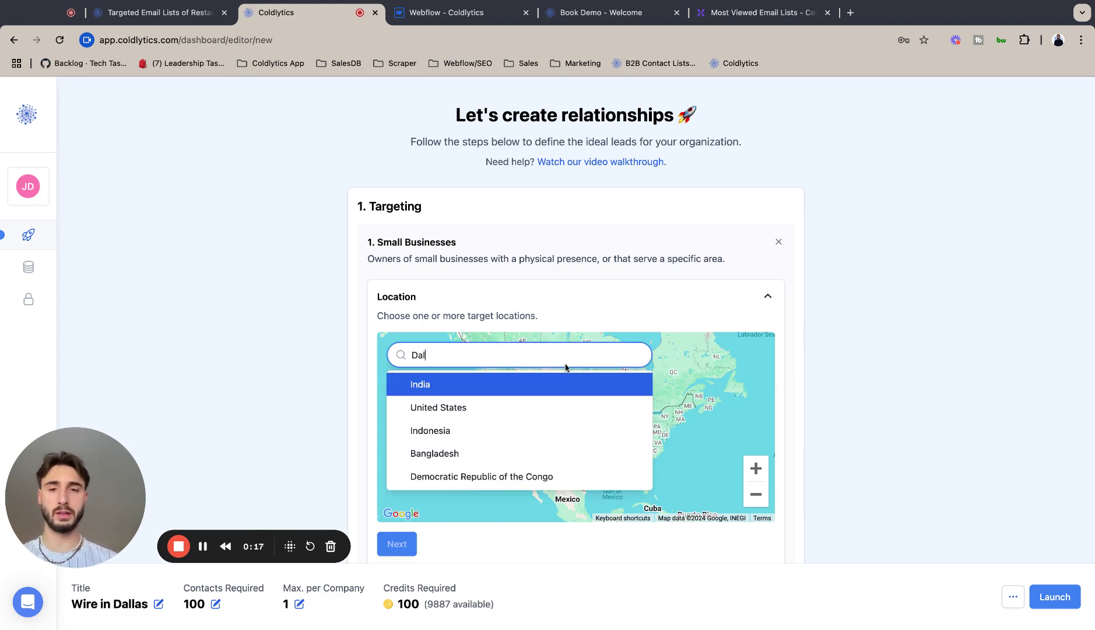
pyautogui.write('l')
pyautogui.click(524, 407)
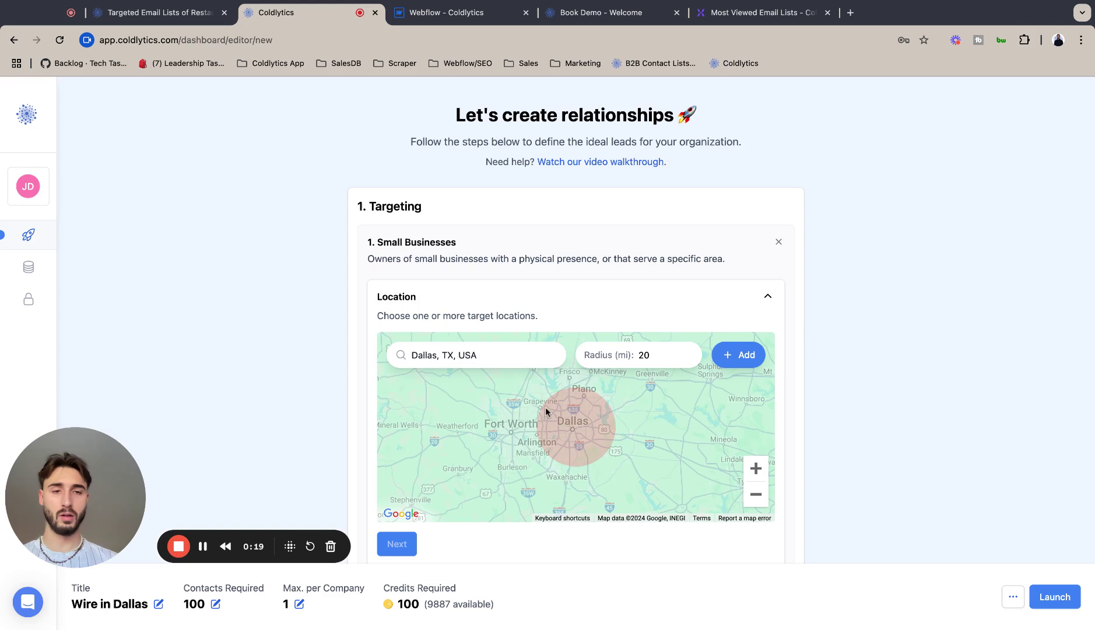
pyautogui.click(689, 352)
pyautogui.click(689, 352)
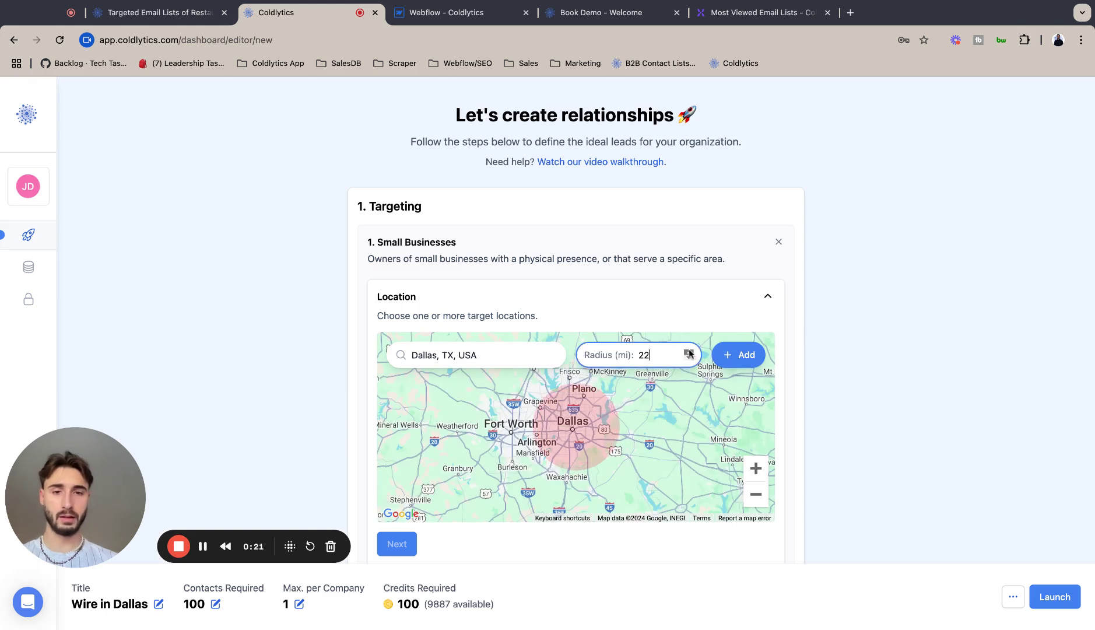
pyautogui.click(689, 353)
pyautogui.click(689, 352)
pyautogui.click(689, 352)
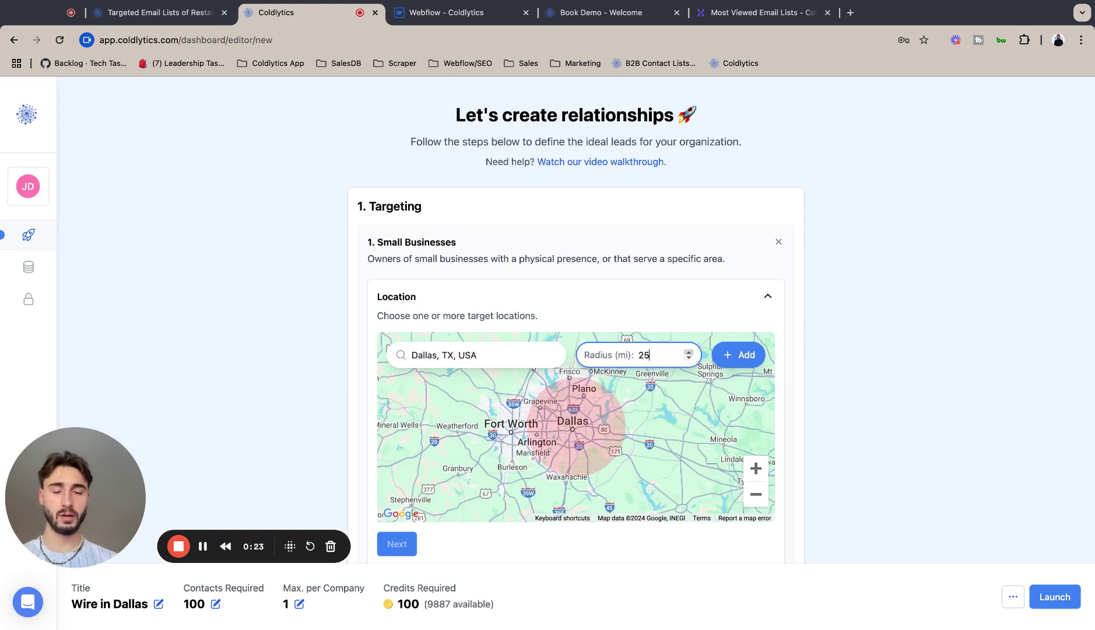
pyautogui.click(746, 355)
# Step: Confirm the location and set the target industry to Wire
pyautogui.scroll(-4, 686, 373)
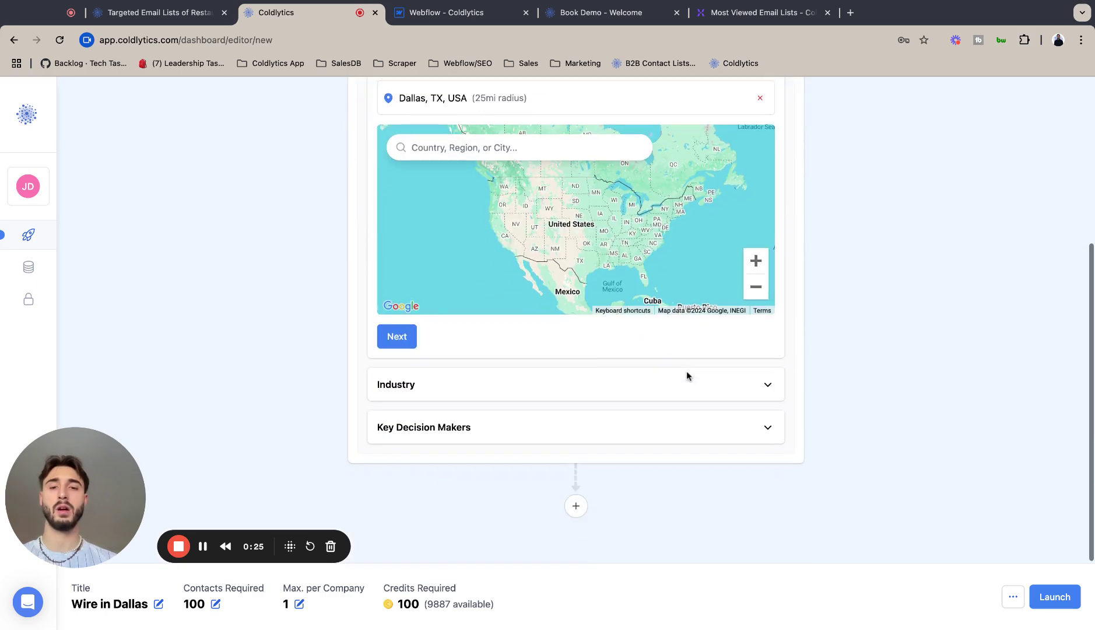
pyautogui.click(395, 335)
pyautogui.write('Wire')
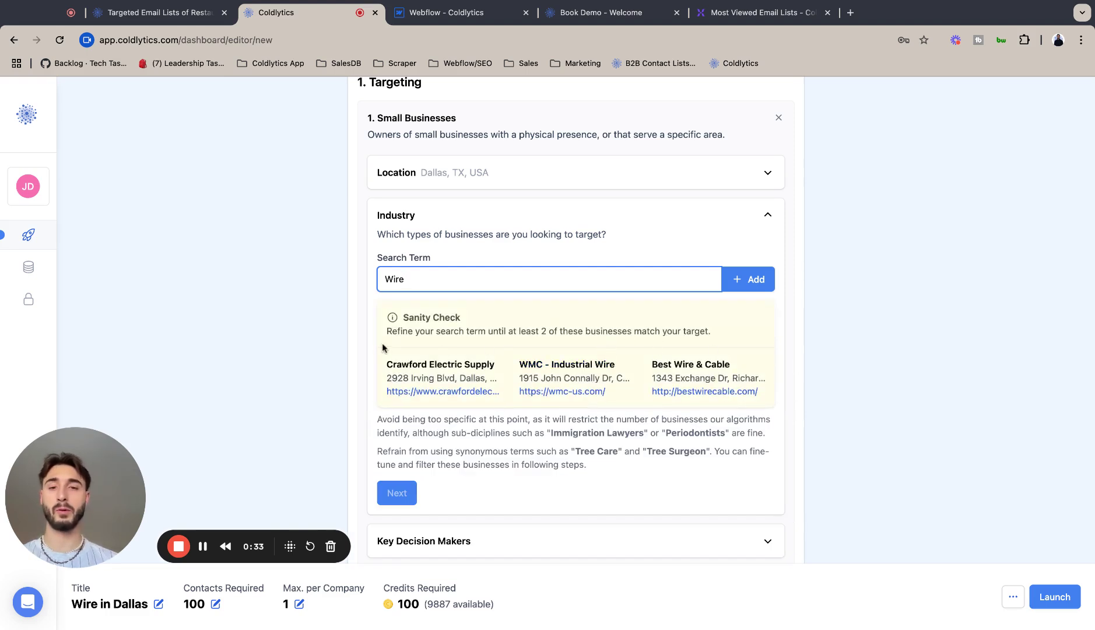
pyautogui.click(745, 280)
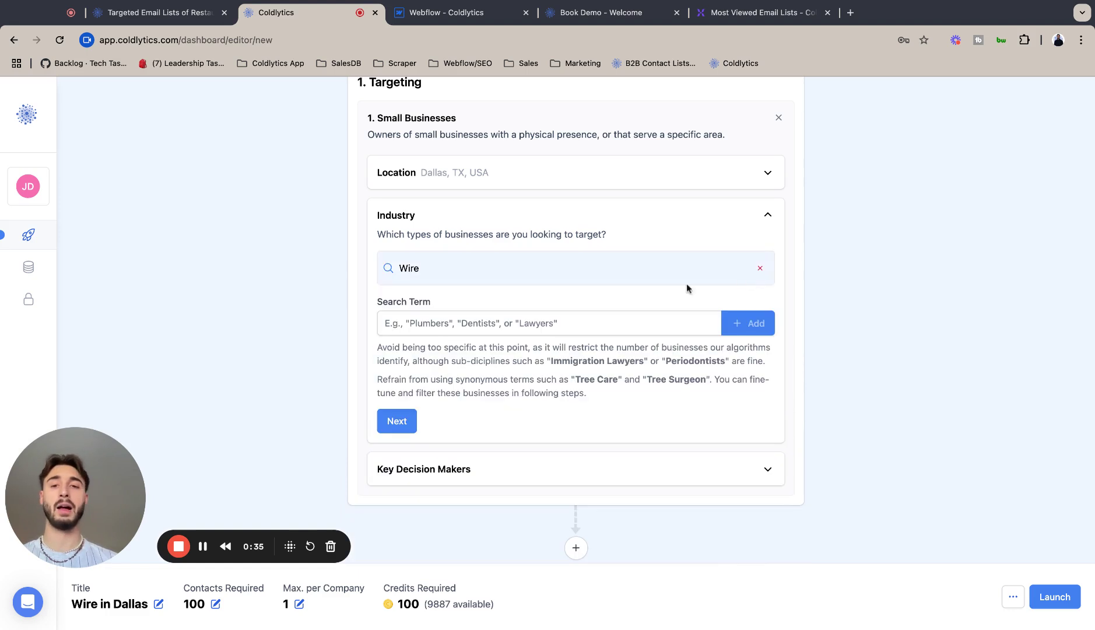
# Step: Choose Owners/Founders and Directors & Executives as the decision-maker seniority levels and confirm
pyautogui.click(396, 421)
pyautogui.click(464, 338)
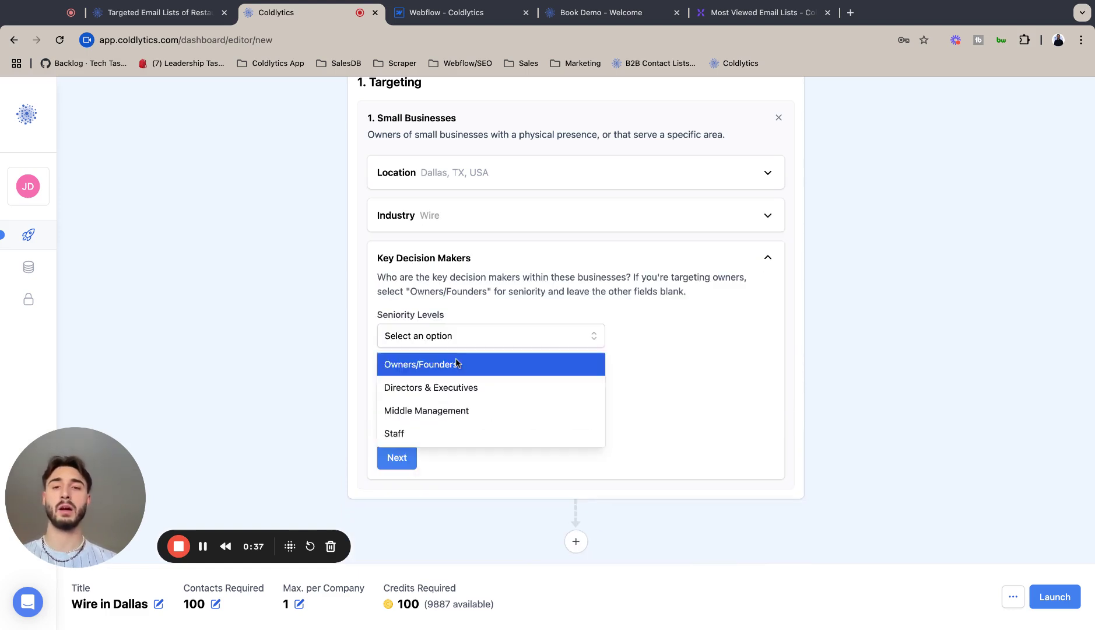
pyautogui.click(457, 364)
pyautogui.click(541, 362)
pyautogui.click(538, 394)
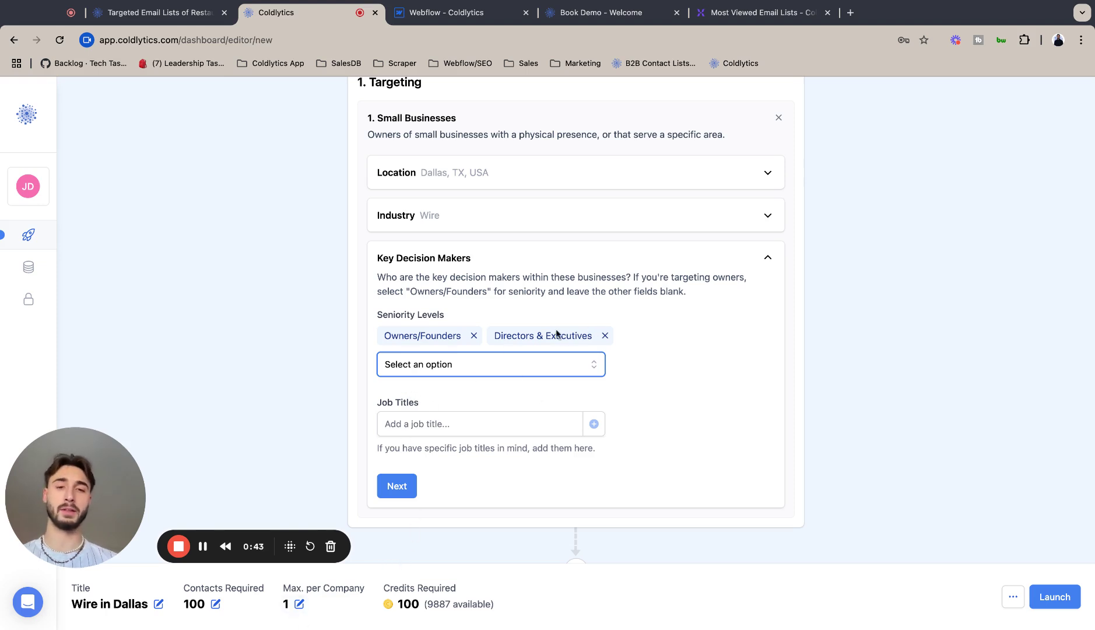
pyautogui.click(397, 486)
# Step: Add a filter step using the Firmographics Google Reviews filter
pyautogui.scroll(-1, 513, 464)
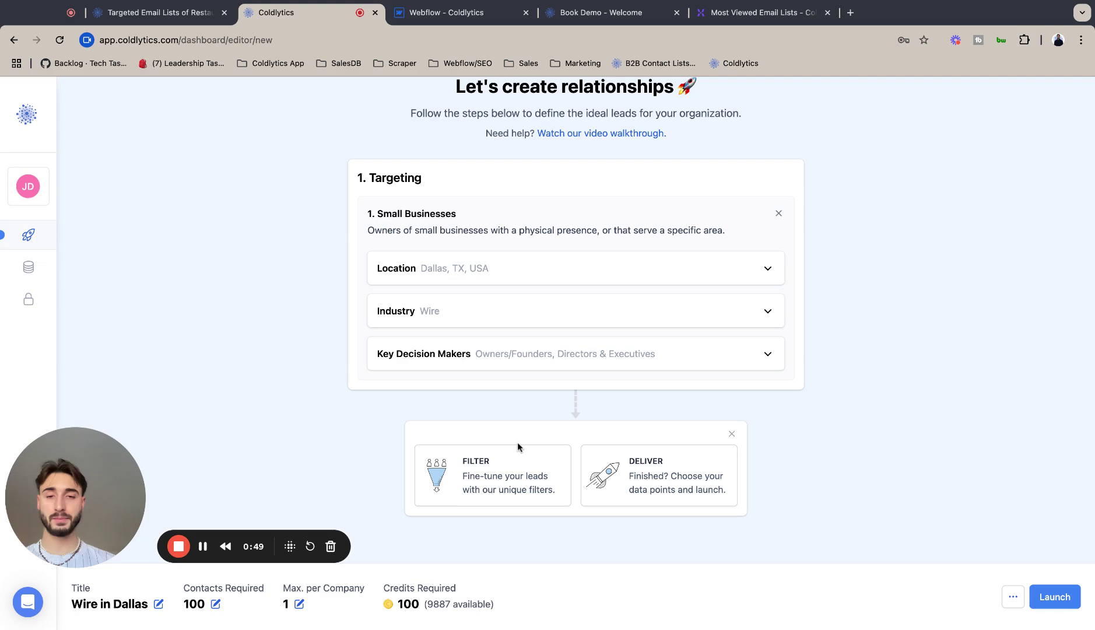
pyautogui.click(505, 458)
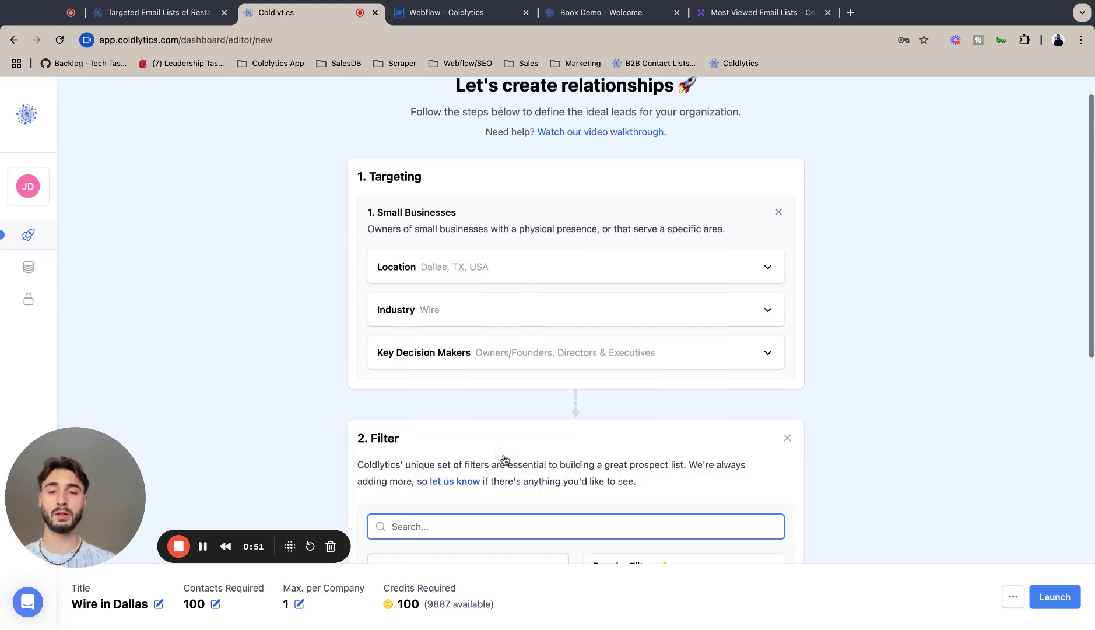
pyautogui.scroll(-1, 504, 459)
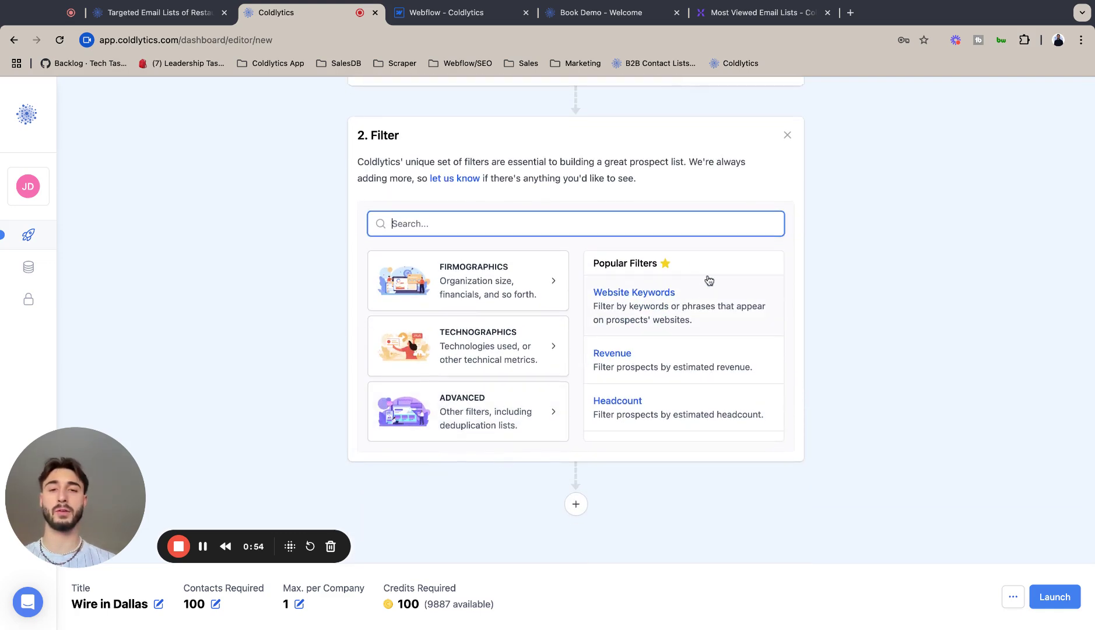
pyautogui.click(500, 294)
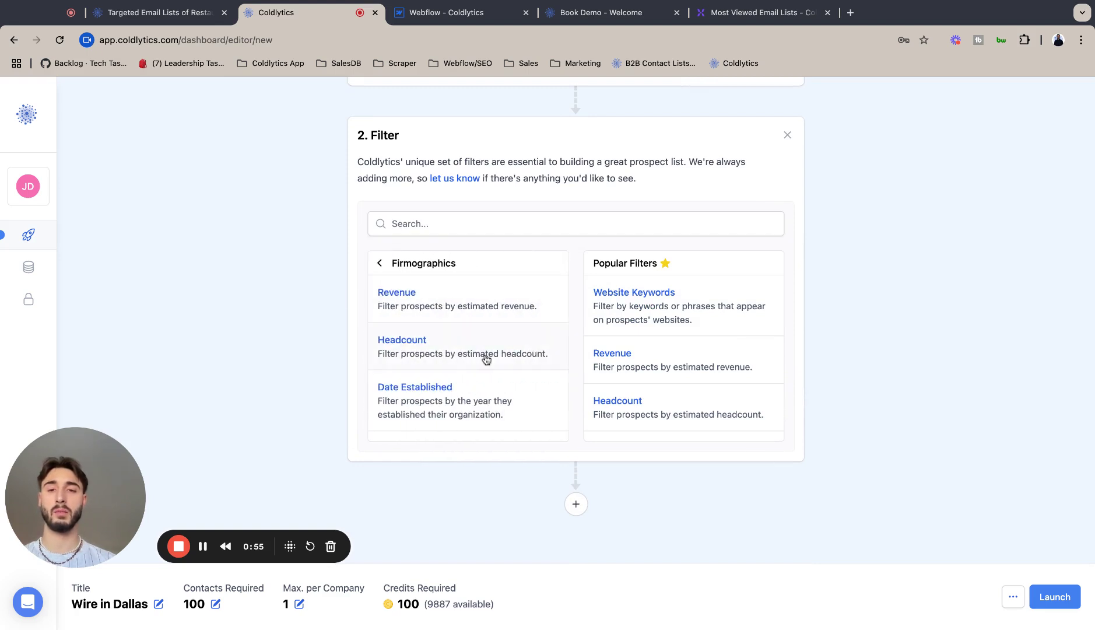
pyautogui.scroll(-3, 486, 358)
pyautogui.click(486, 355)
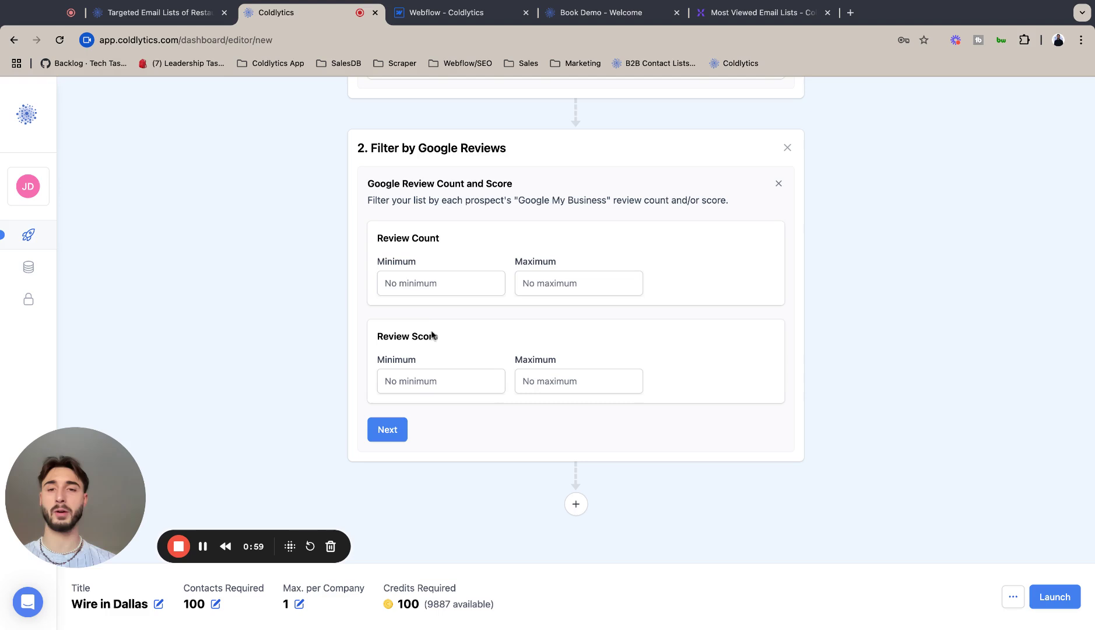
# Step: Set the Review Score minimum to 3 and maximum to 5
pyautogui.click(437, 383)
pyautogui.write('3')
pyautogui.click(579, 374)
pyautogui.write('5')
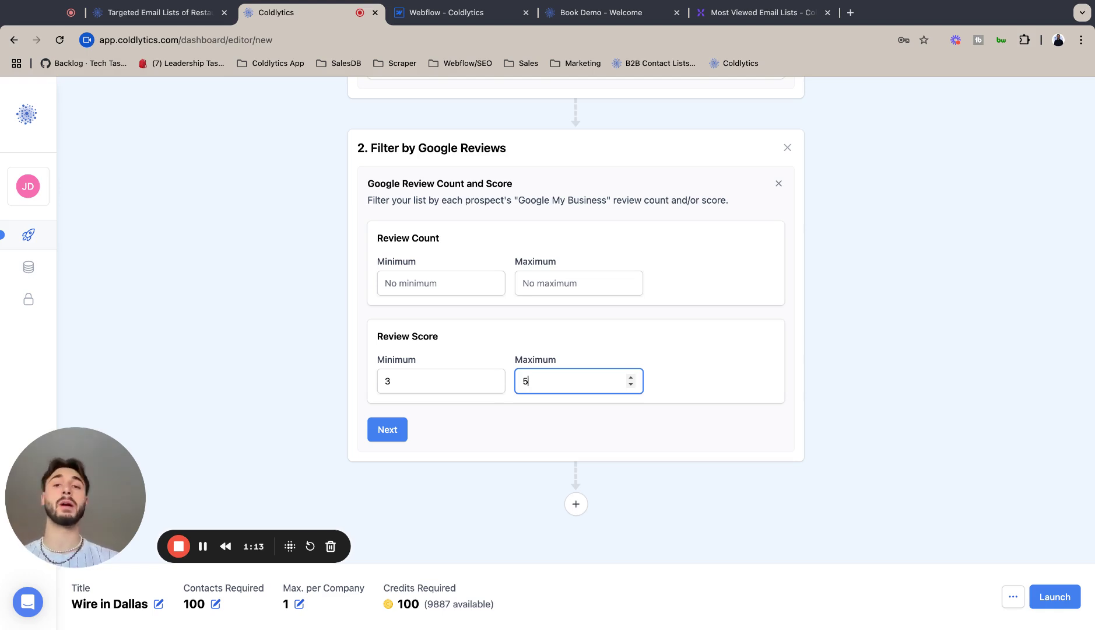
# Step: Apply the review score filter and add an Advertiser Status filter step
pyautogui.click(385, 430)
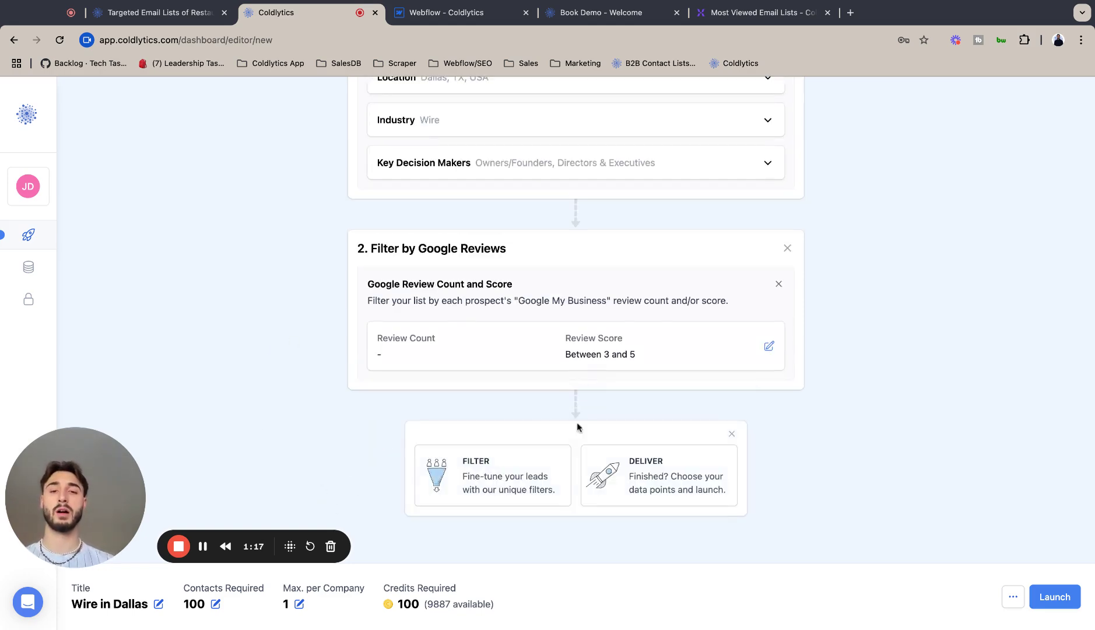
pyautogui.click(474, 472)
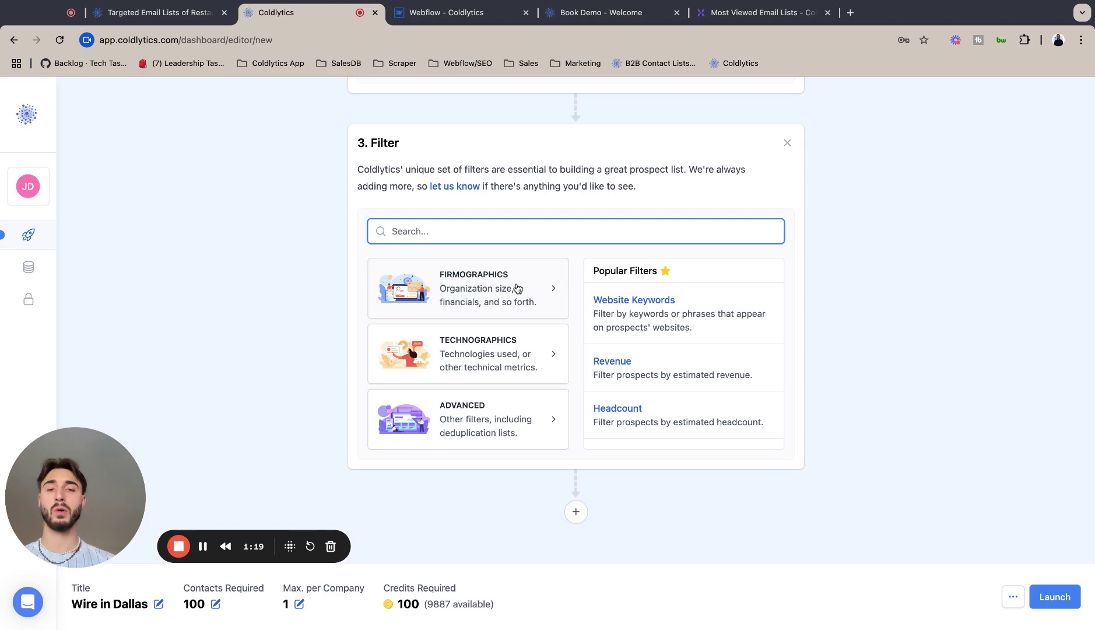
pyautogui.click(516, 289)
pyautogui.scroll(-3, 484, 388)
pyautogui.scroll(-4, 485, 388)
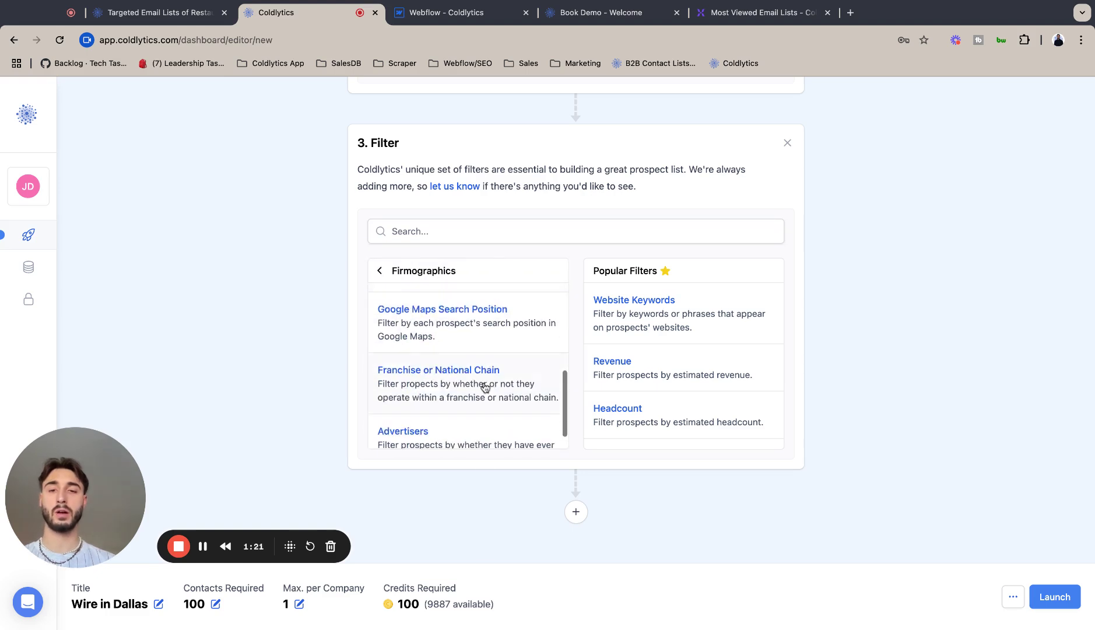
pyautogui.scroll(-1, 469, 408)
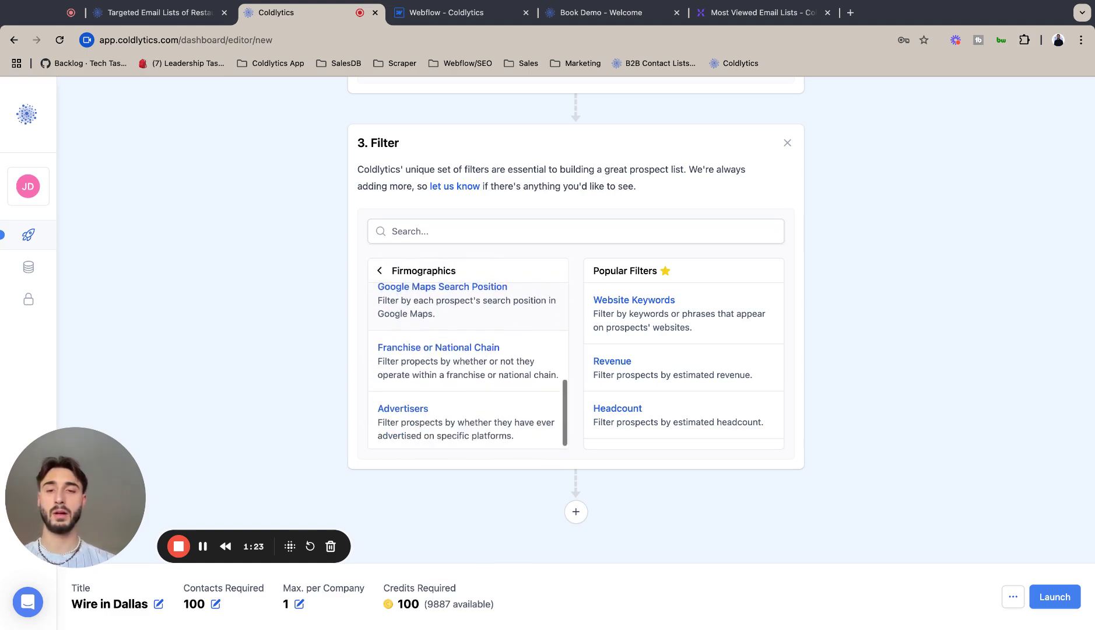
pyautogui.click(469, 416)
# Step: Set the first condition to Advertises on Facebook = Yes
pyautogui.click(520, 356)
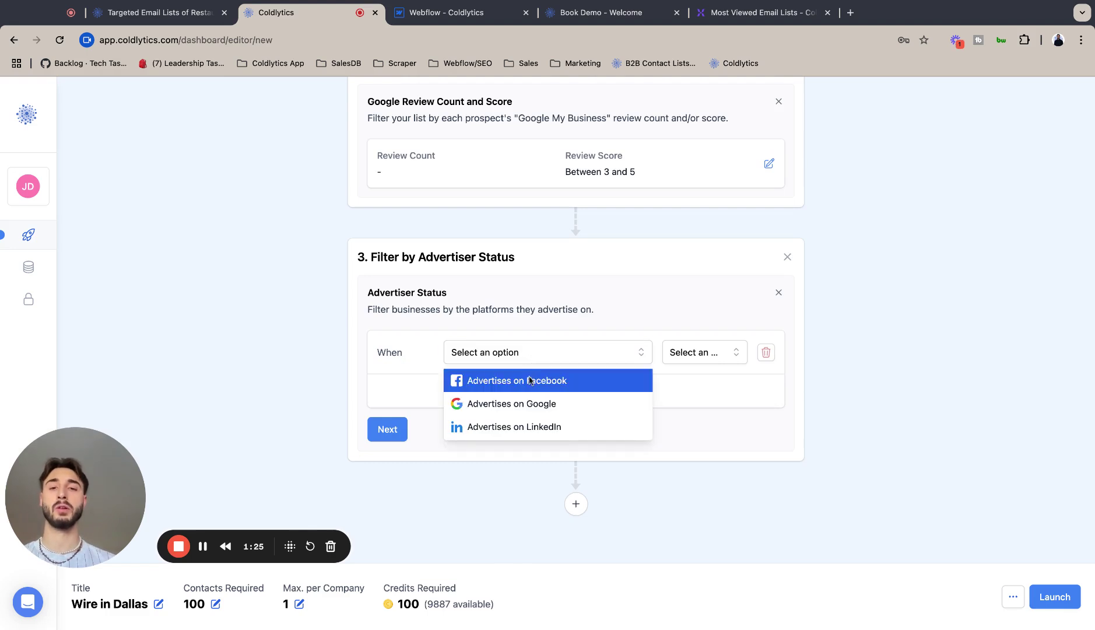
pyautogui.click(529, 379)
pyautogui.click(692, 357)
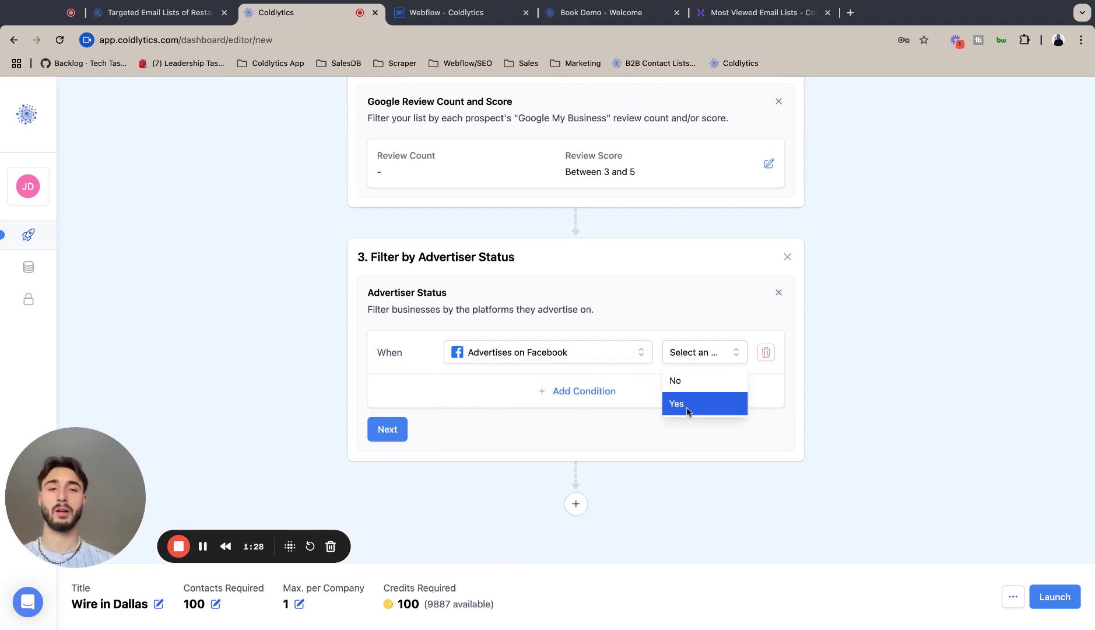
pyautogui.click(692, 404)
# Step: Add an Or condition requiring Advertises on Google = Yes
pyautogui.click(577, 391)
pyautogui.click(394, 389)
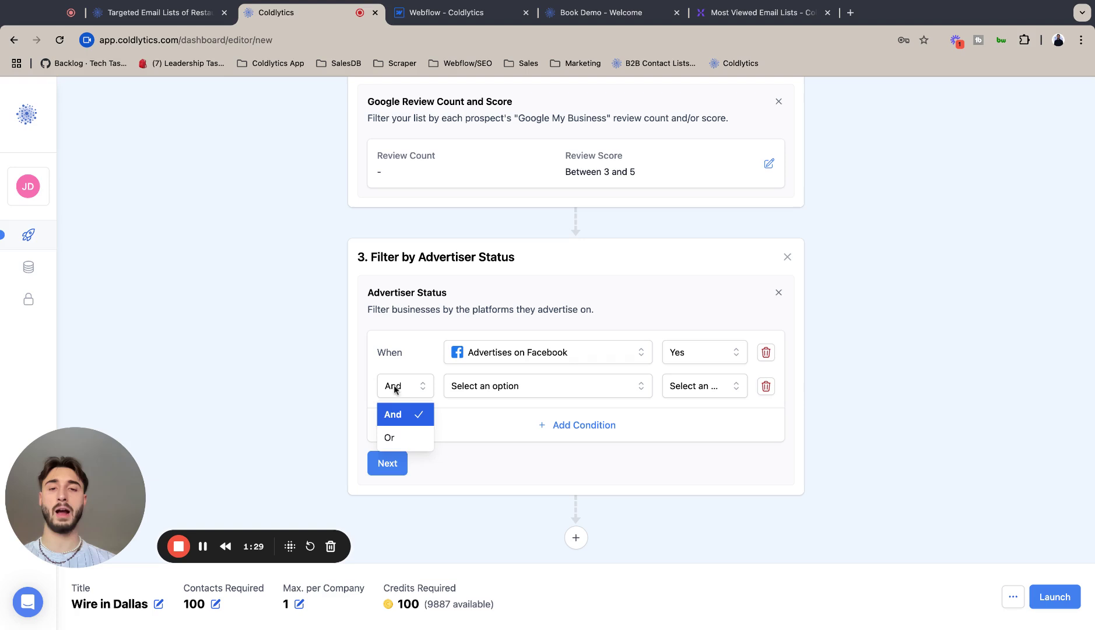
pyautogui.click(411, 437)
pyautogui.click(511, 397)
pyautogui.click(511, 414)
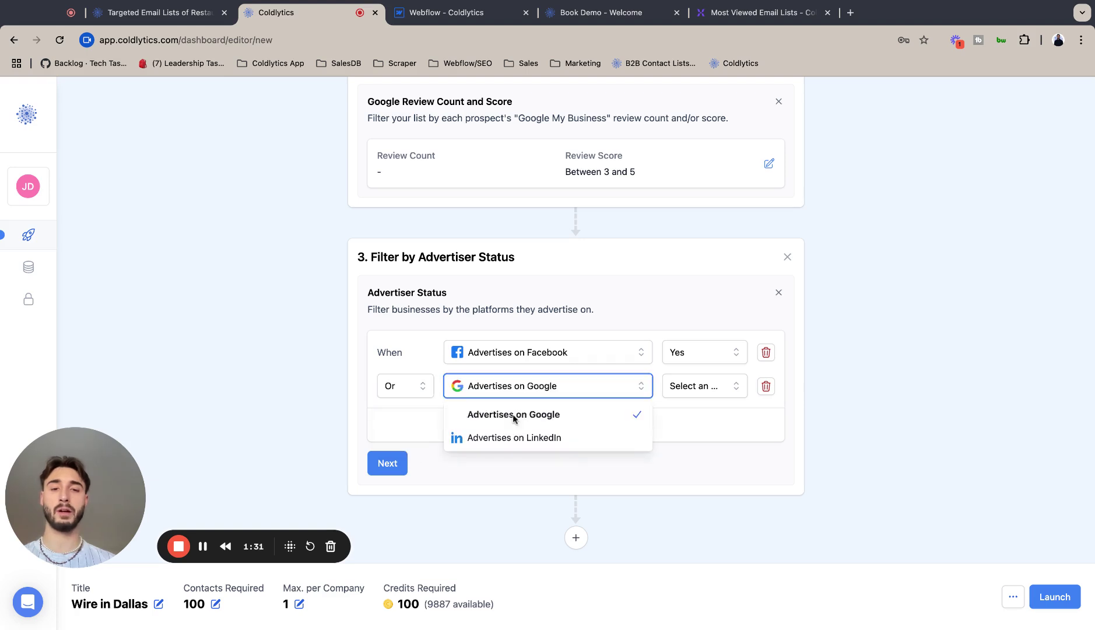
pyautogui.click(682, 388)
pyautogui.click(678, 437)
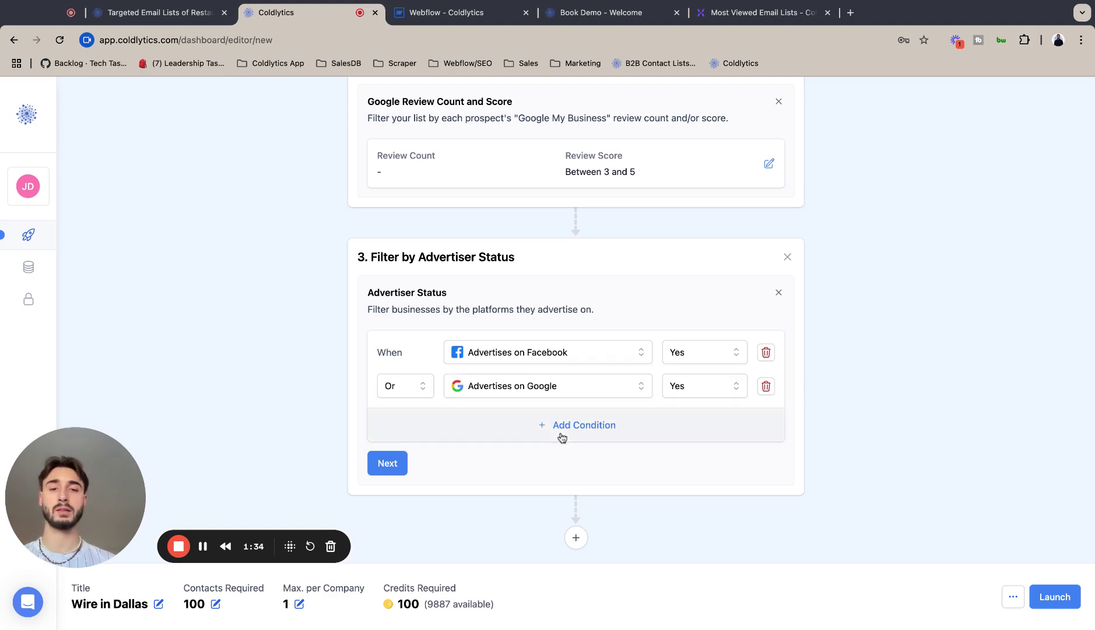
# Step: Add a third condition requiring Advertises on LinkedIn = Yes
pyautogui.click(565, 425)
pyautogui.click(577, 421)
pyautogui.click(529, 454)
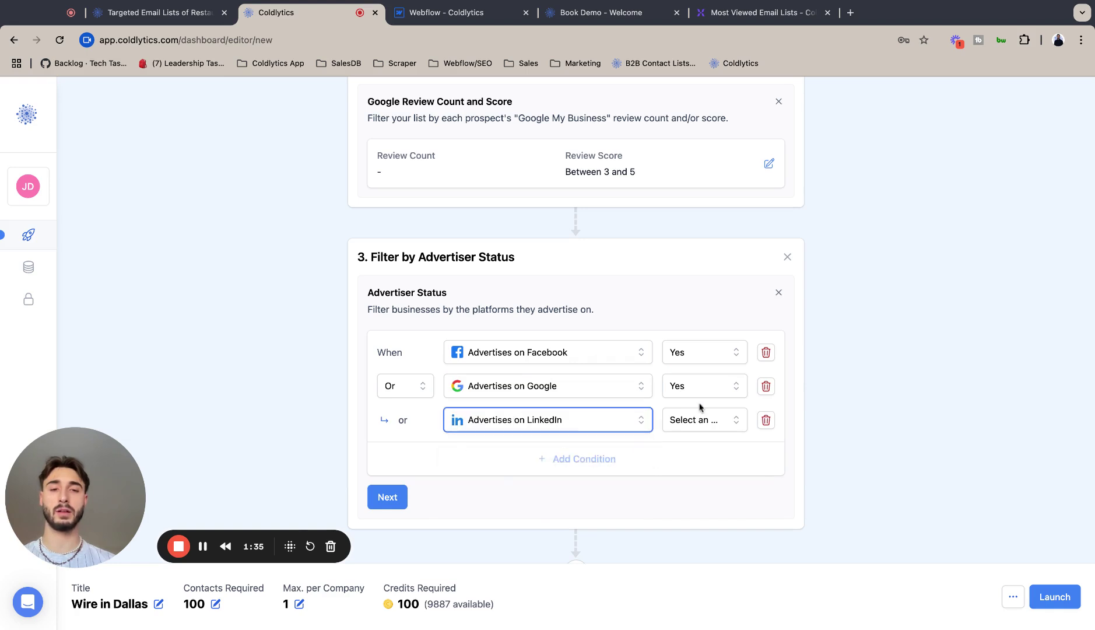
pyautogui.click(700, 420)
pyautogui.click(688, 470)
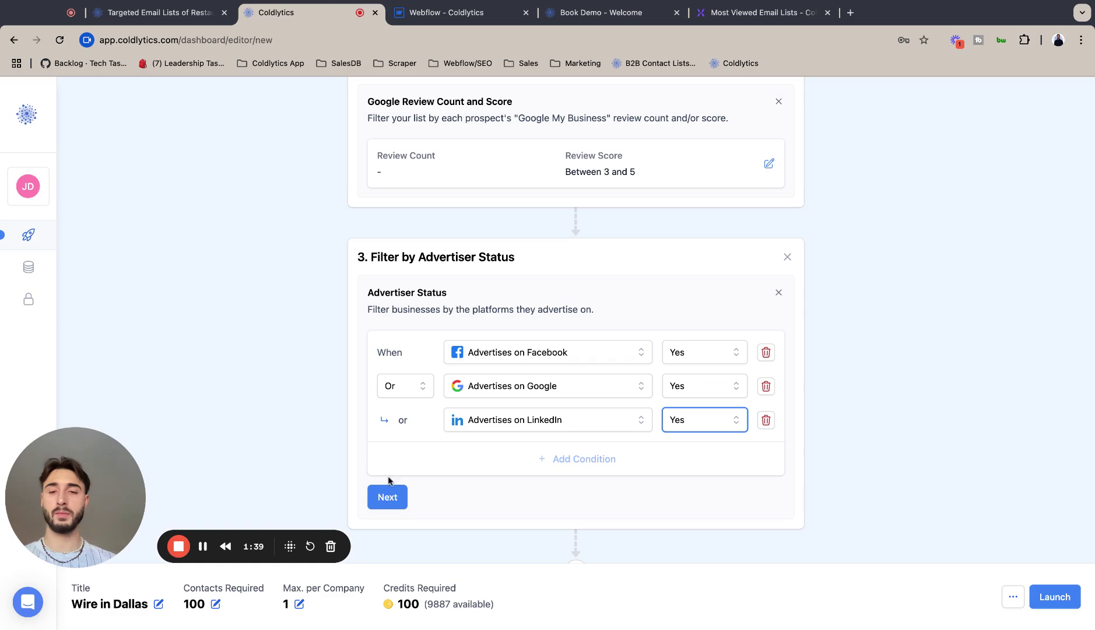
# Step: Confirm the advertiser filter, move to the Deliver step and reset the data points
pyautogui.click(387, 498)
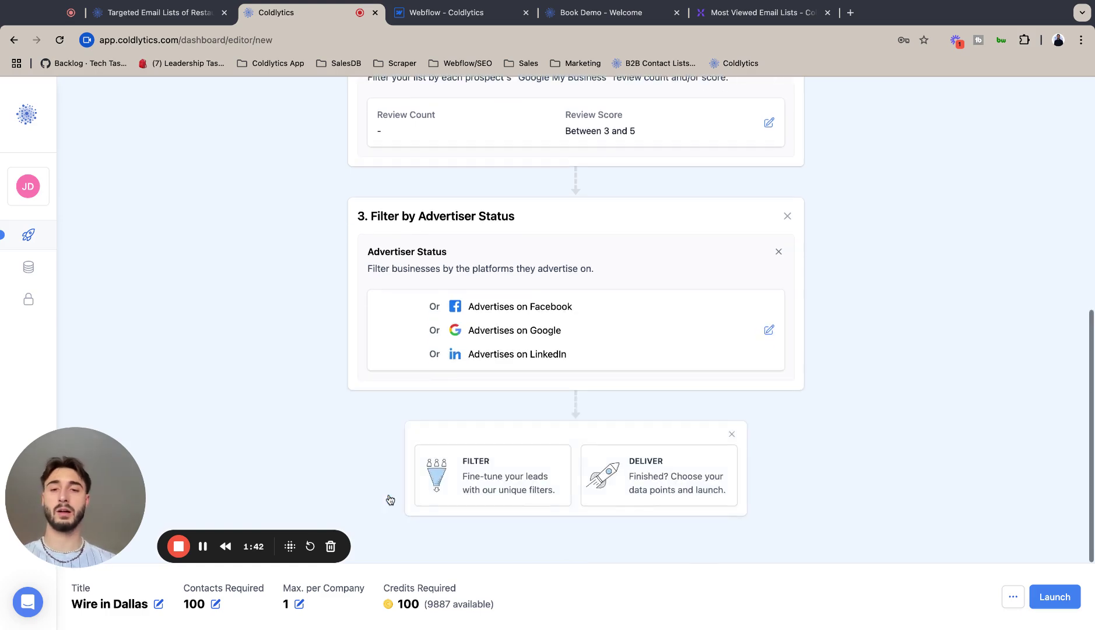
pyautogui.click(619, 497)
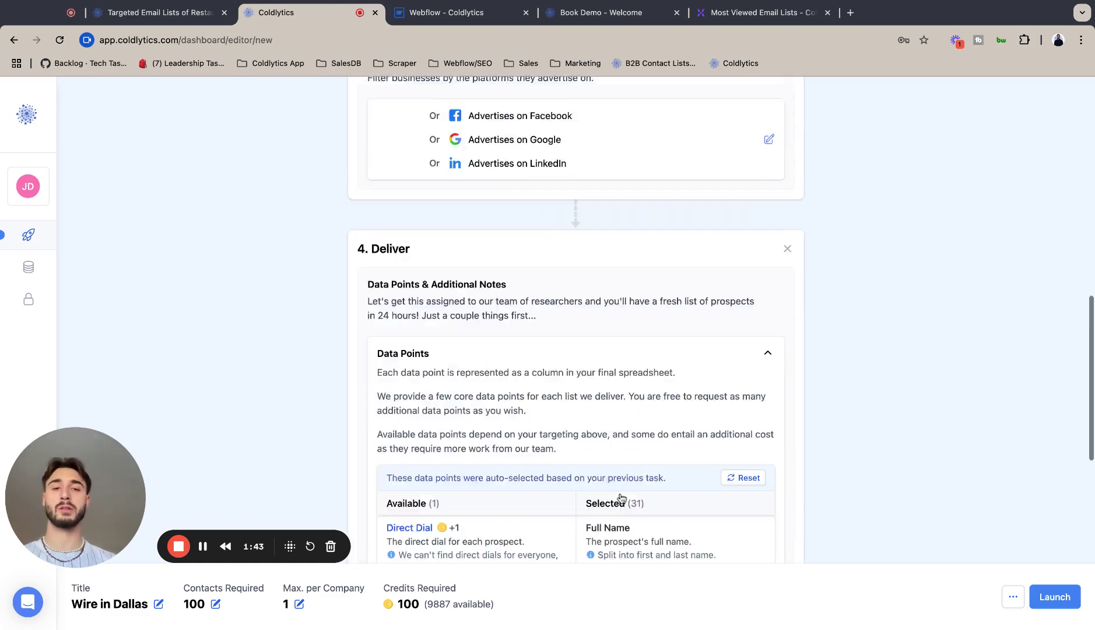
pyautogui.click(747, 363)
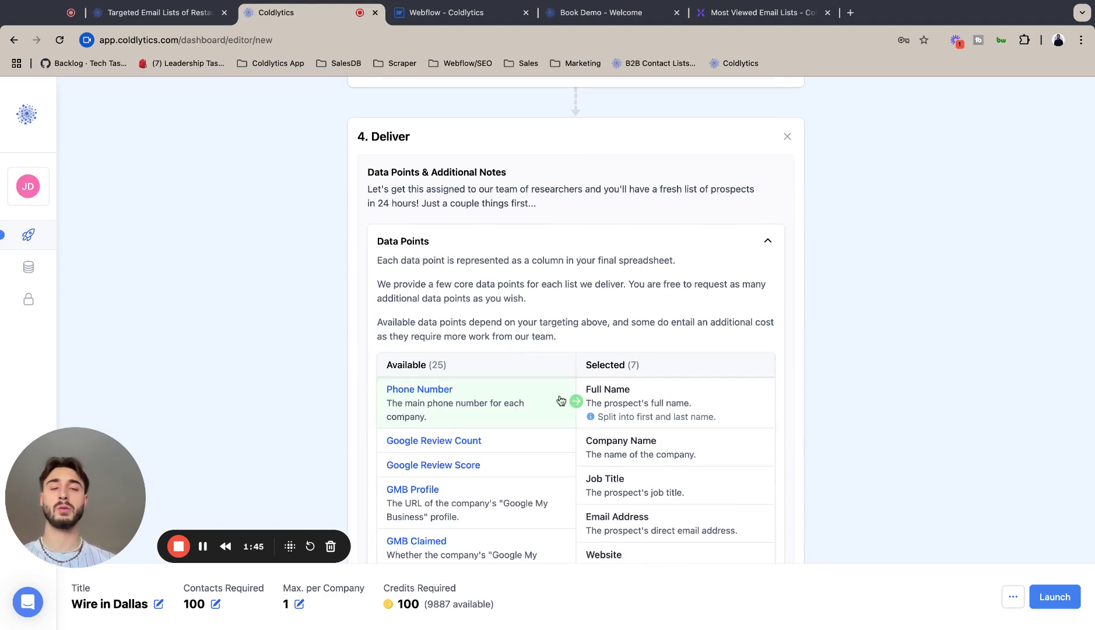
pyautogui.scroll(-1, 561, 403)
pyautogui.scroll(1, 560, 400)
pyautogui.scroll(-3, 561, 315)
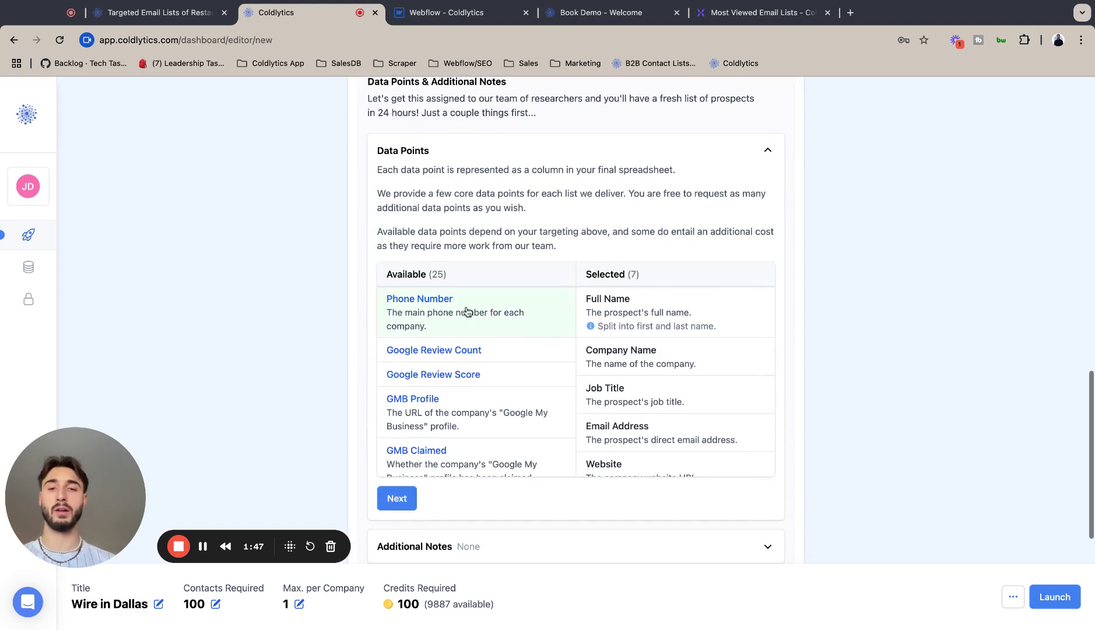
# Step: Add Phone Number, Google Review Count and Score, GMB Profile and GMB Claimed data points
pyautogui.click(442, 301)
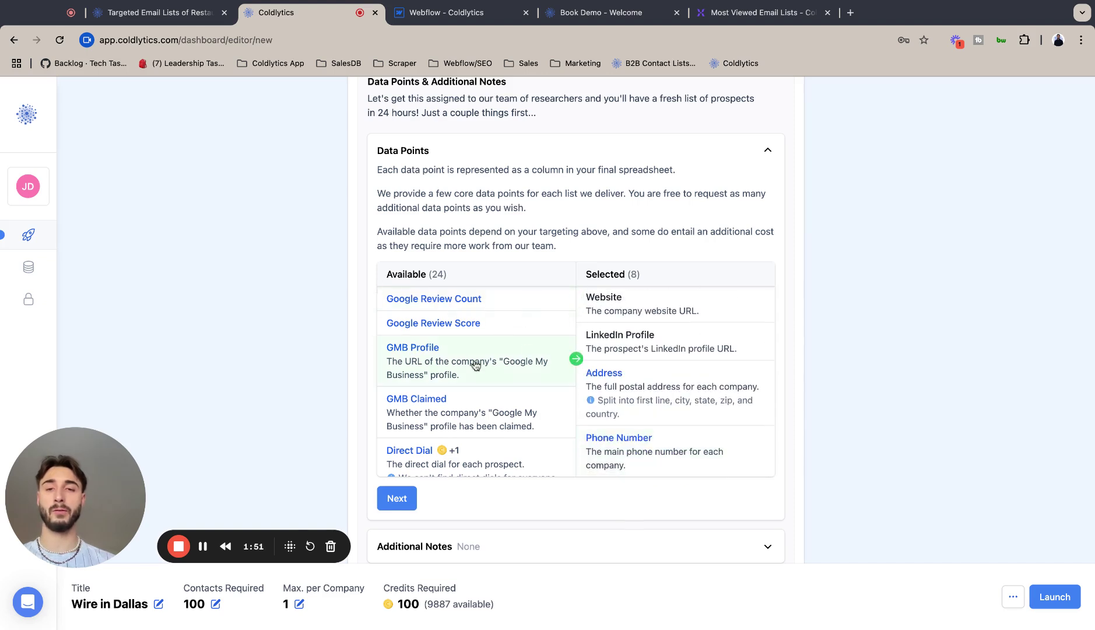
pyautogui.moveTo(499, 297)
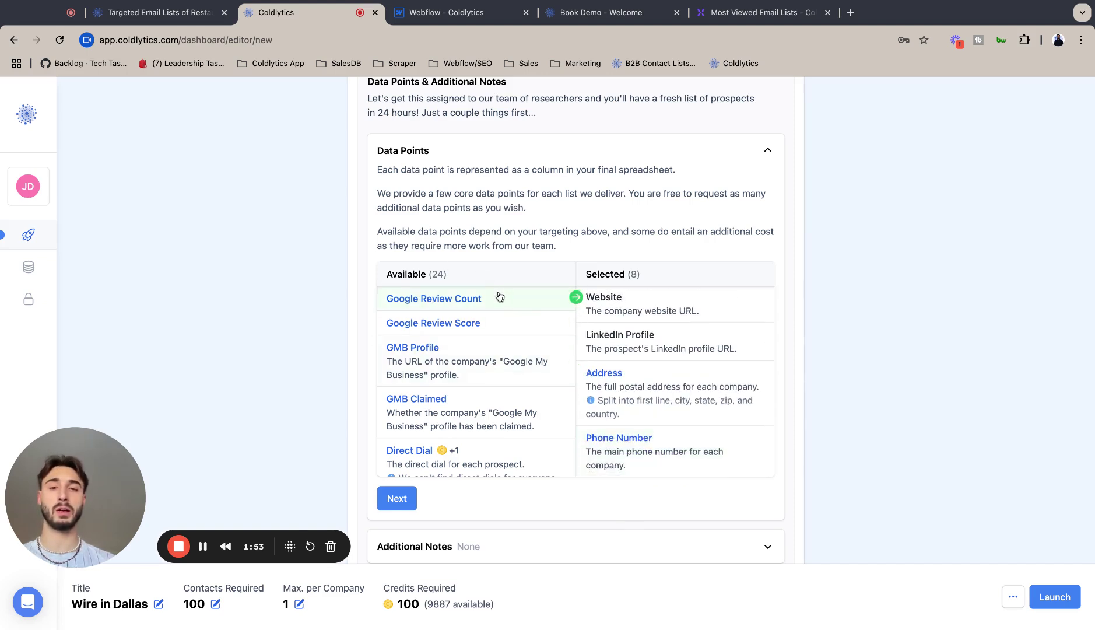
pyautogui.click(492, 300)
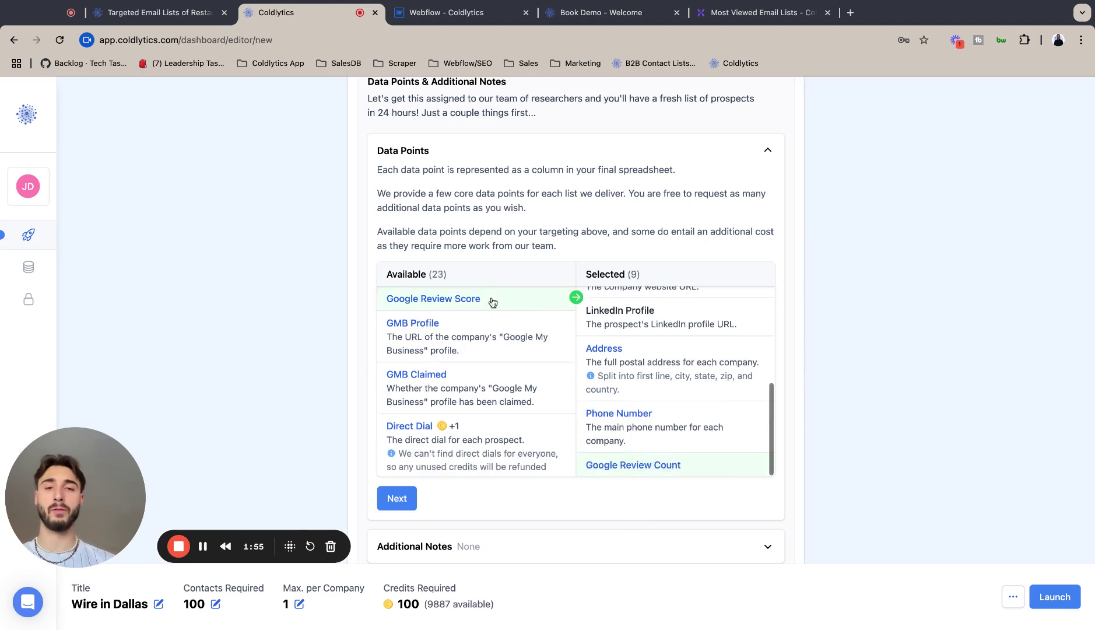
pyautogui.click(492, 301)
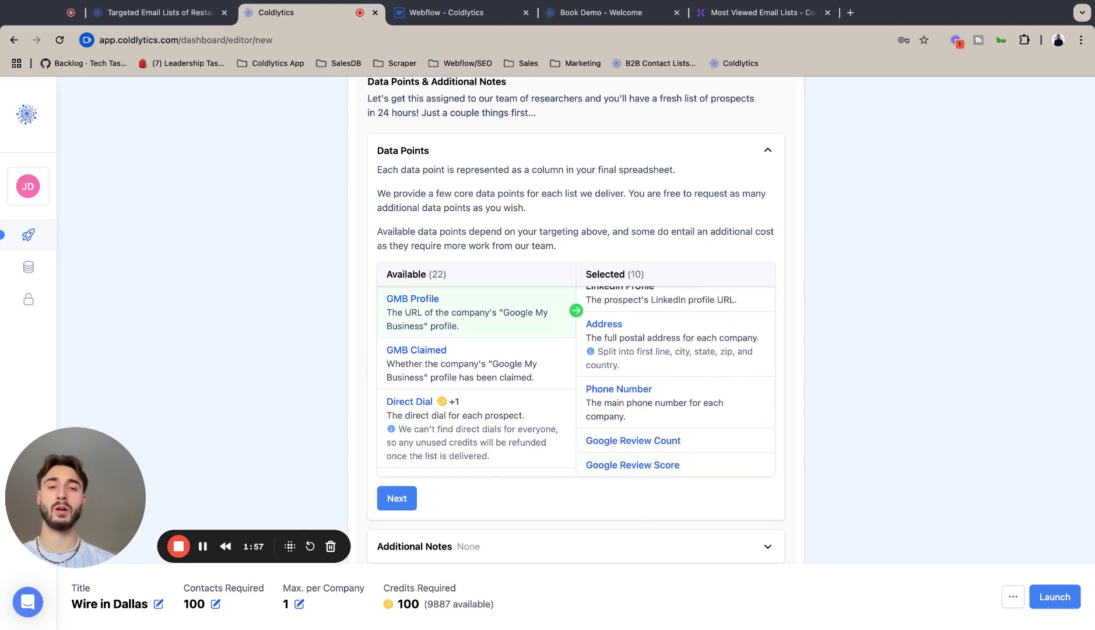
pyautogui.click(467, 299)
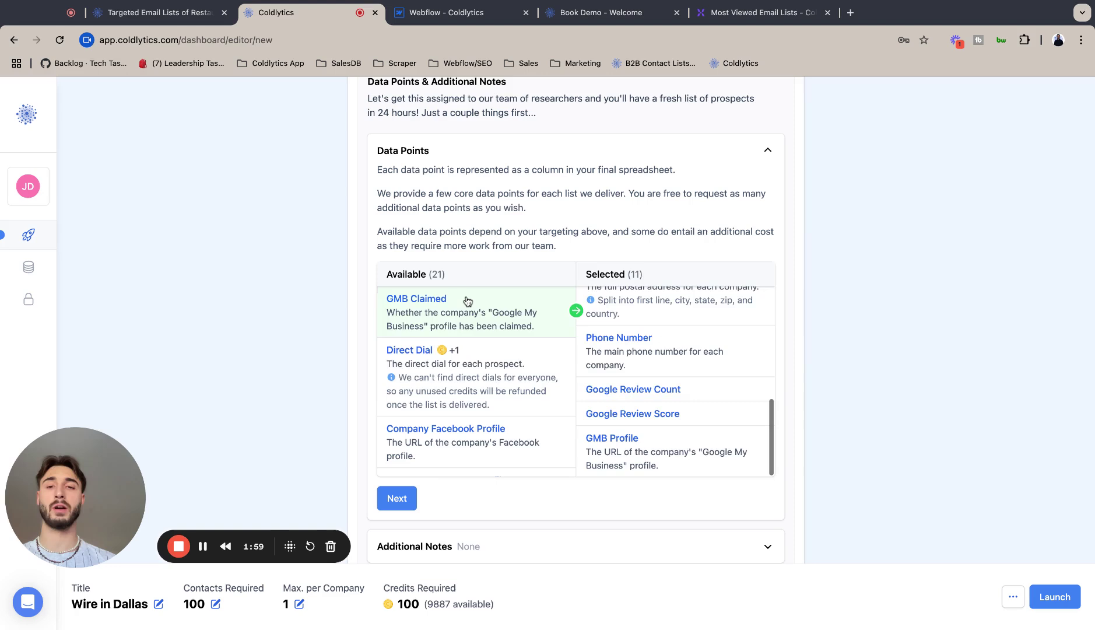
pyautogui.click(467, 300)
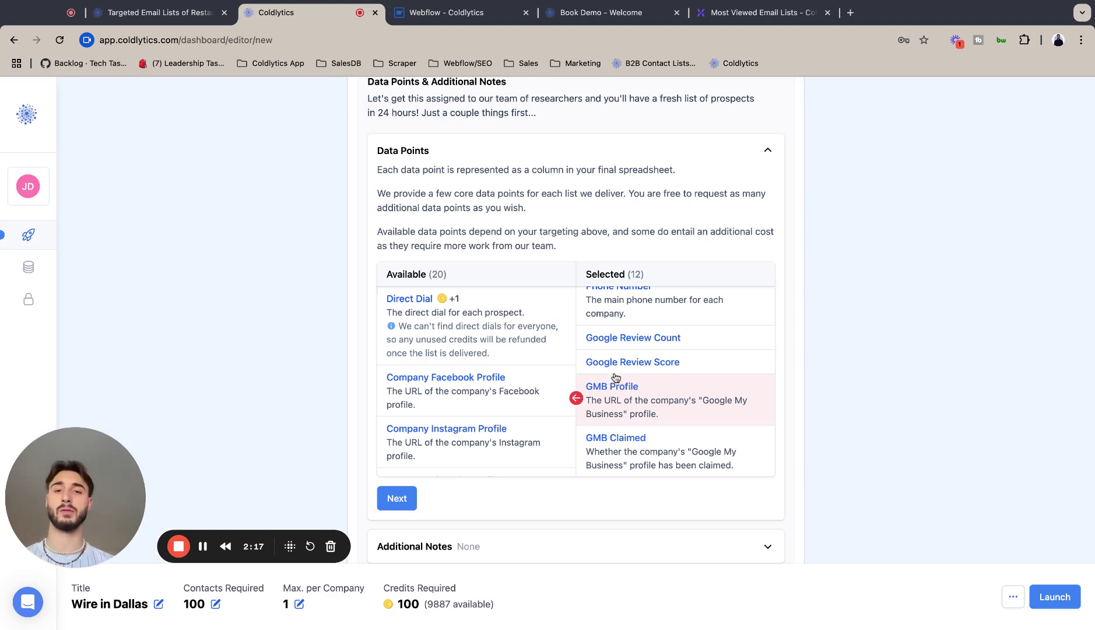
# Step: Add company Facebook, Instagram, LinkedIn, TikTok and Twitter profiles, Revenue, Headcount and Date Established
pyautogui.click(478, 402)
pyautogui.click(476, 399)
pyautogui.click(476, 398)
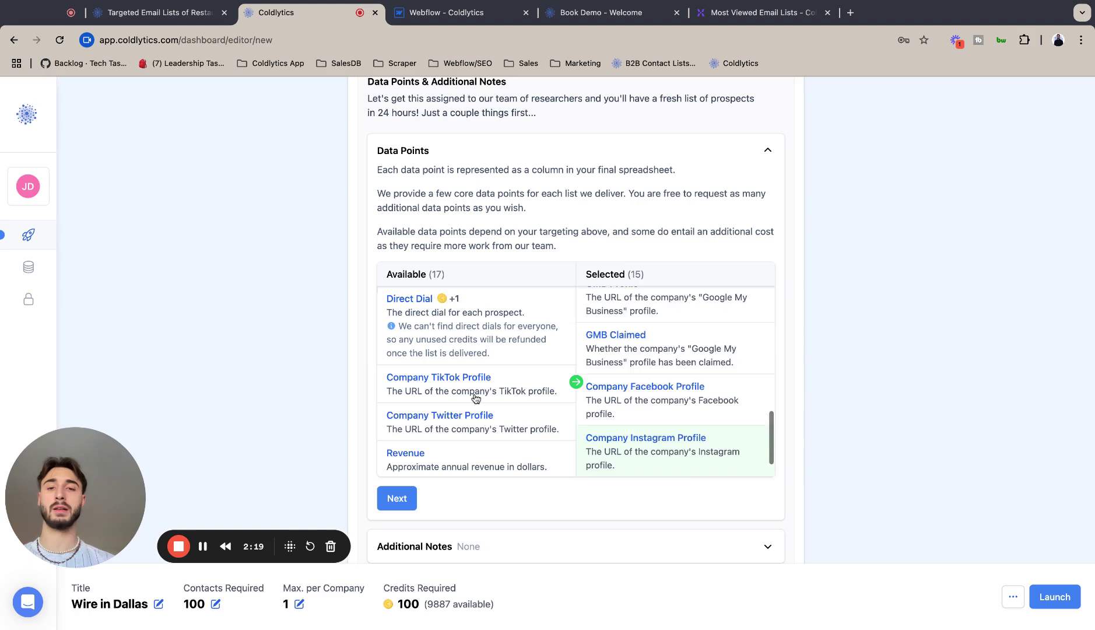
pyautogui.click(475, 396)
pyautogui.click(476, 396)
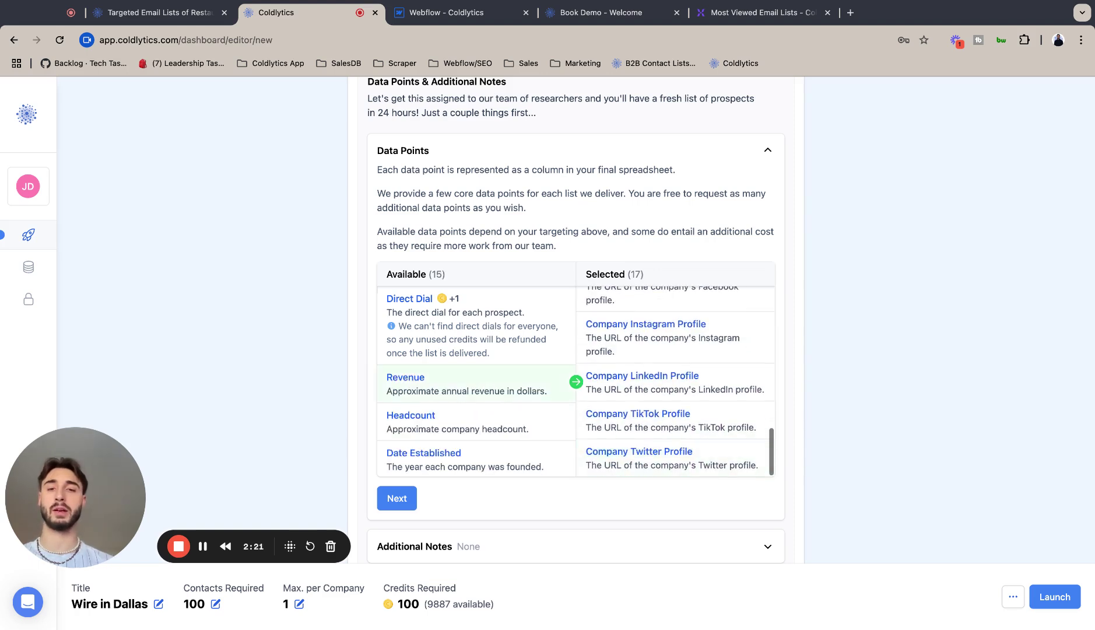
pyautogui.click(508, 396)
pyautogui.click(509, 396)
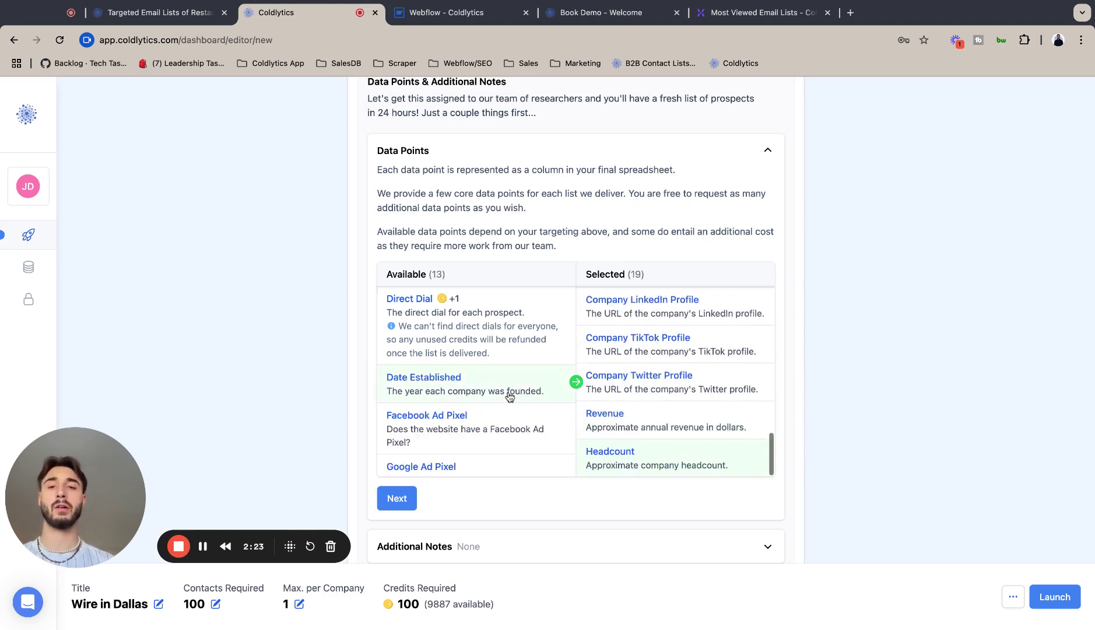
pyautogui.click(510, 397)
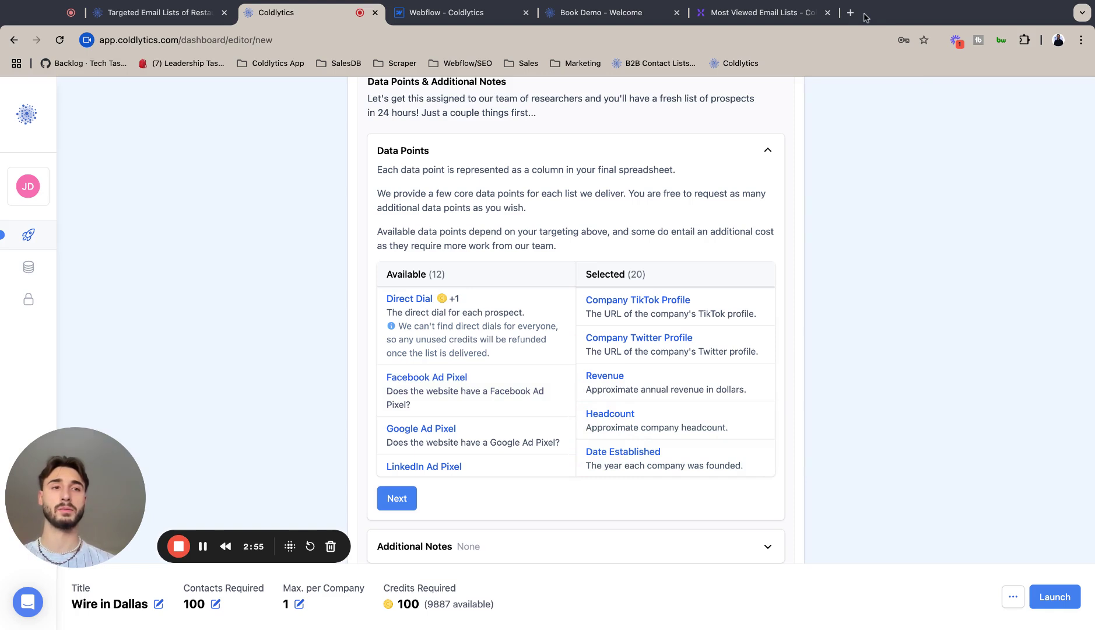
# Step: Add the Google, Facebook, LinkedIn and TikTok Ad Pixel data points
pyautogui.scroll(-5, 503, 419)
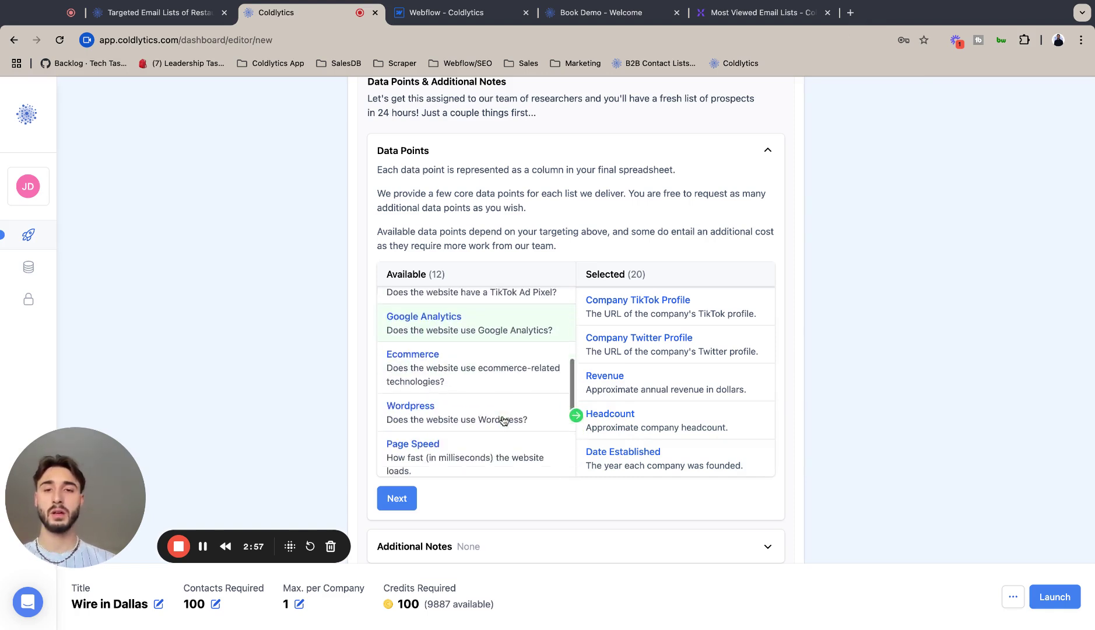
pyautogui.scroll(3, 503, 419)
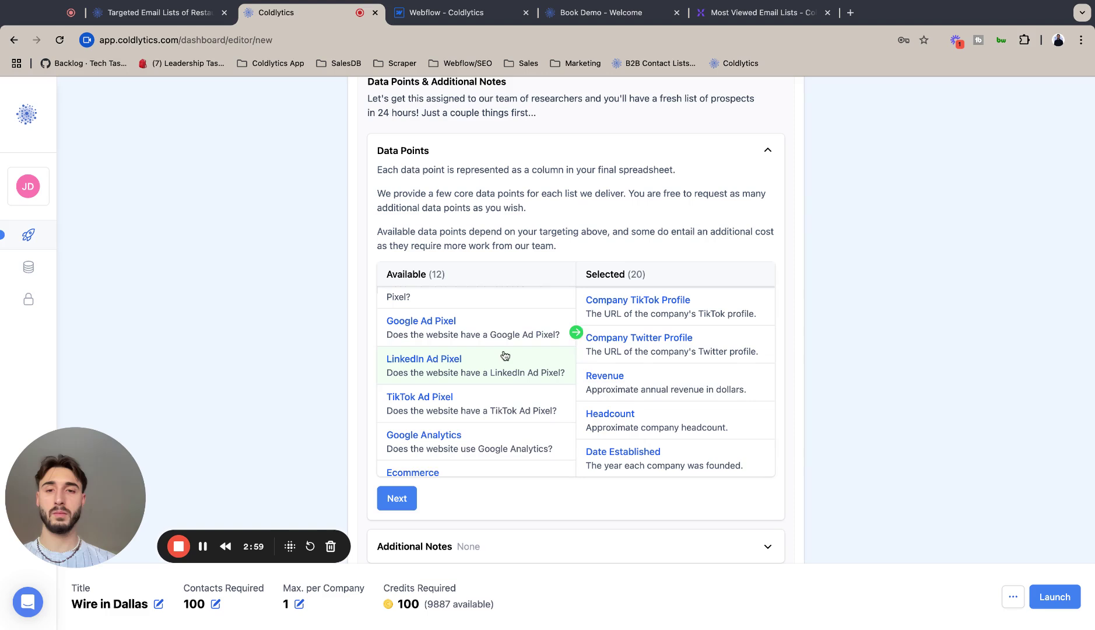
pyautogui.scroll(1, 505, 355)
pyautogui.click(501, 354)
pyautogui.click(503, 311)
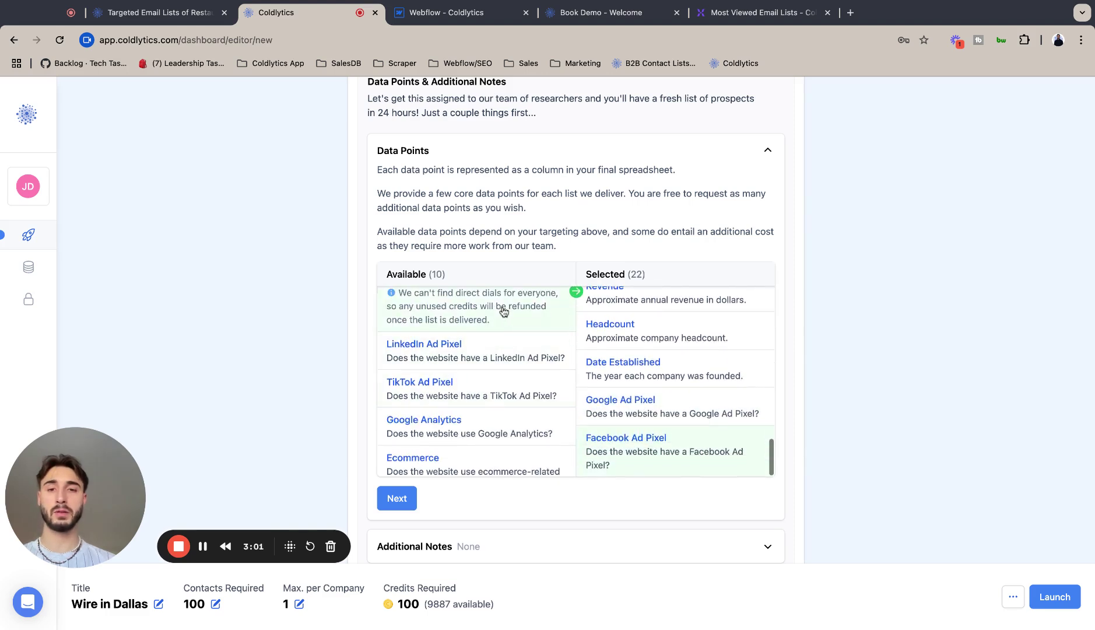
pyautogui.click(506, 354)
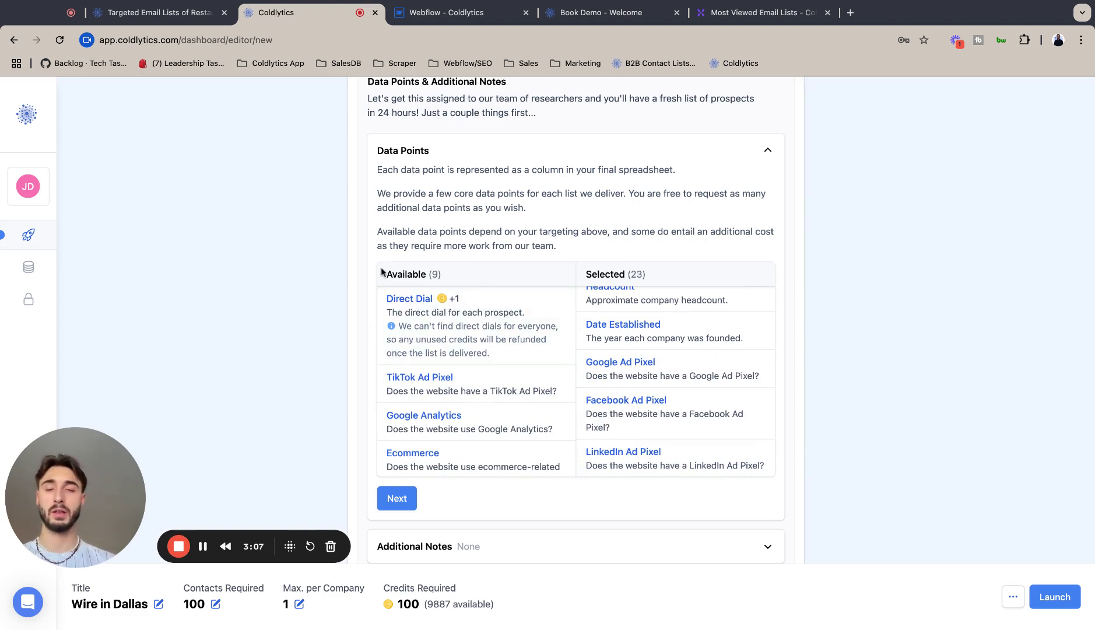
pyautogui.moveTo(412, 379)
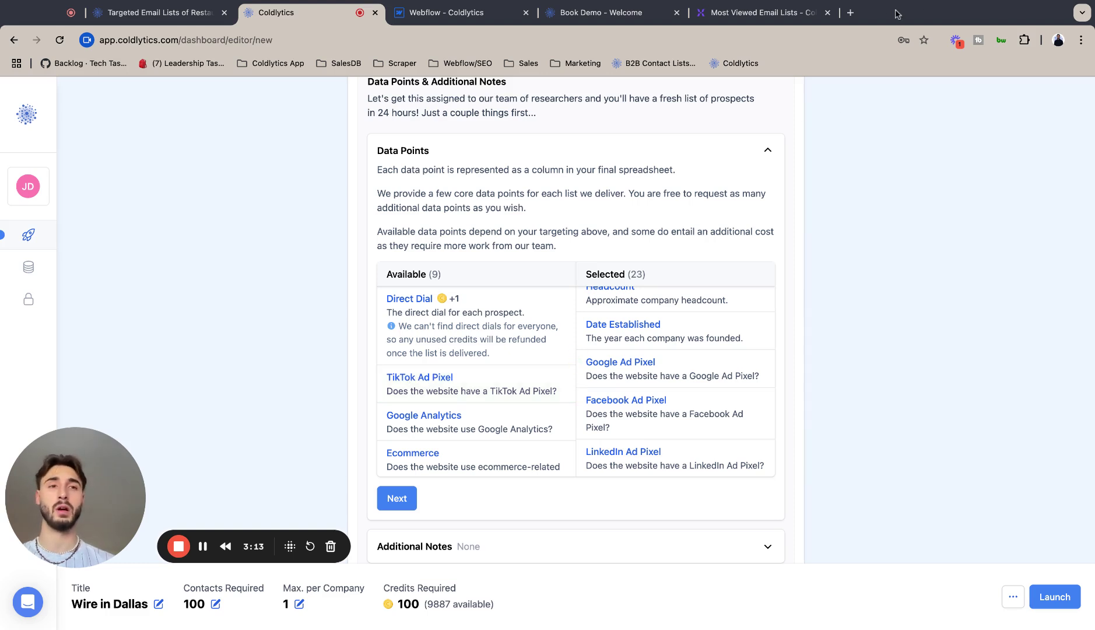
pyautogui.scroll(10, 612, 386)
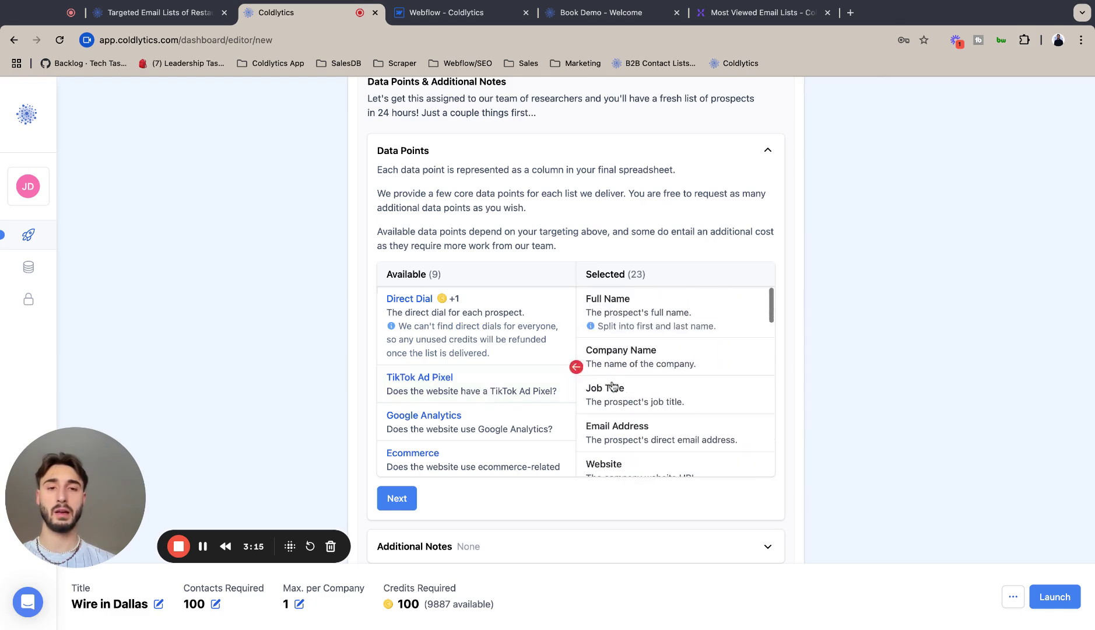
pyautogui.scroll(-10, 612, 386)
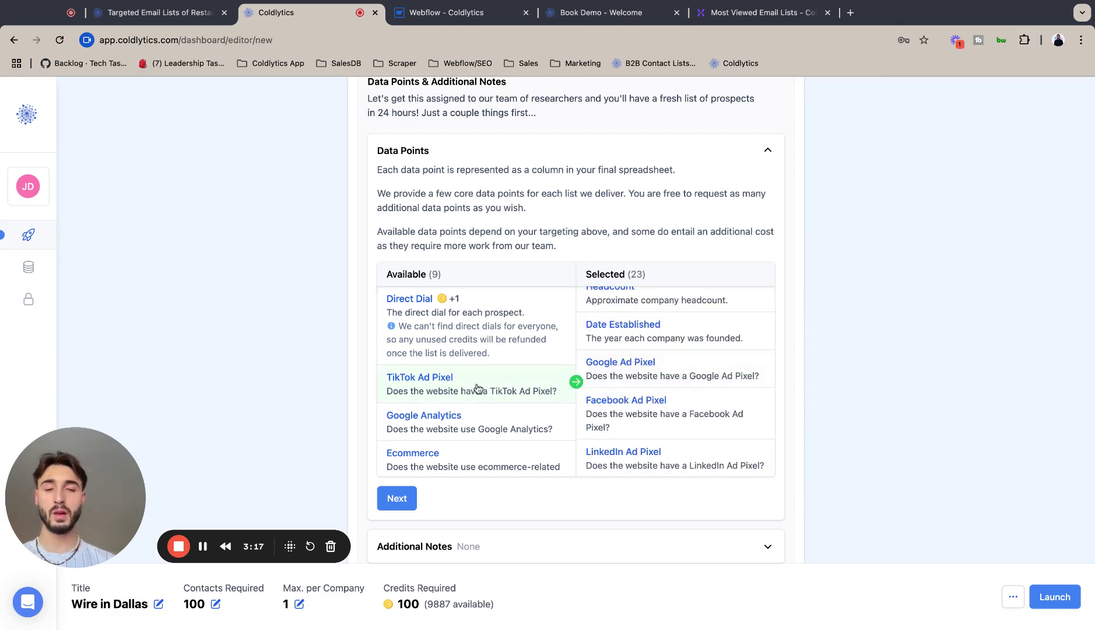
pyautogui.scroll(2, 606, 373)
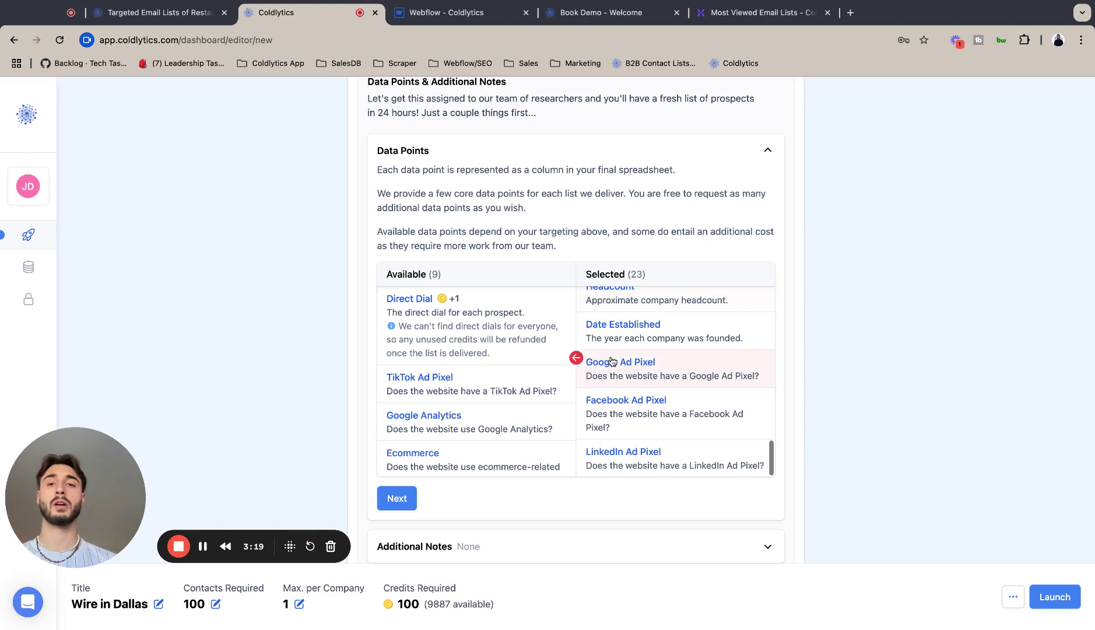
pyautogui.scroll(3, 723, 353)
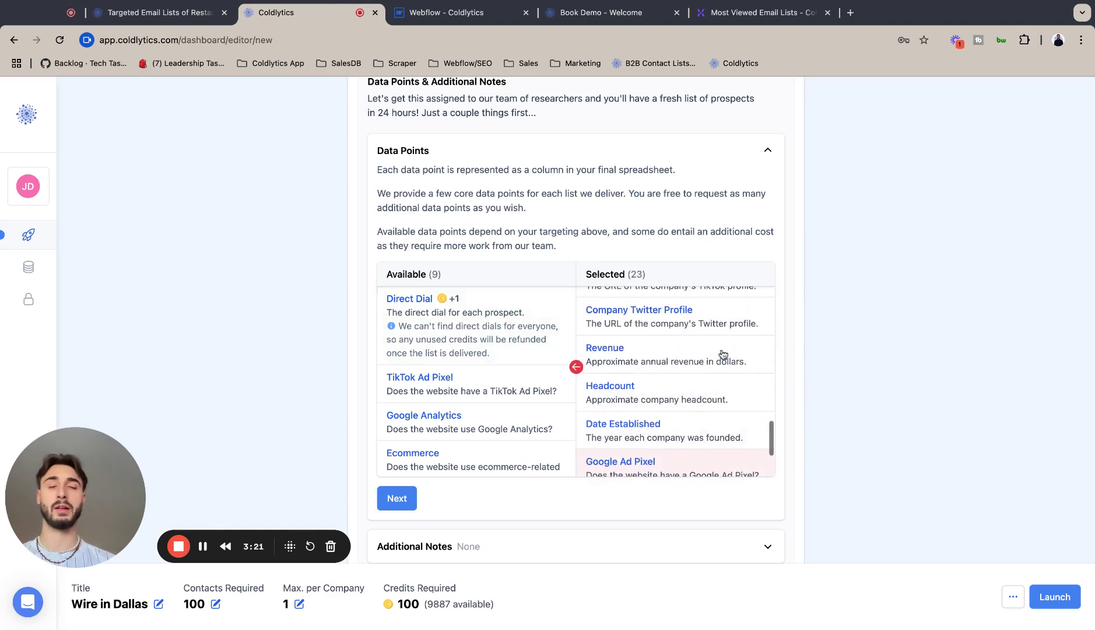
pyautogui.scroll(-1, 723, 354)
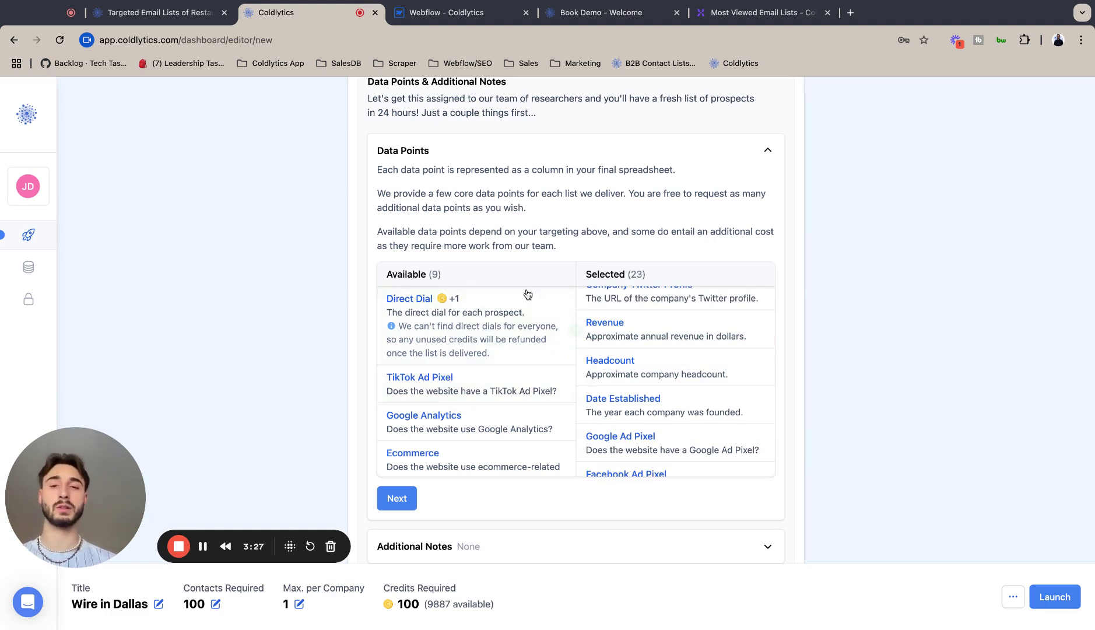
pyautogui.click(459, 394)
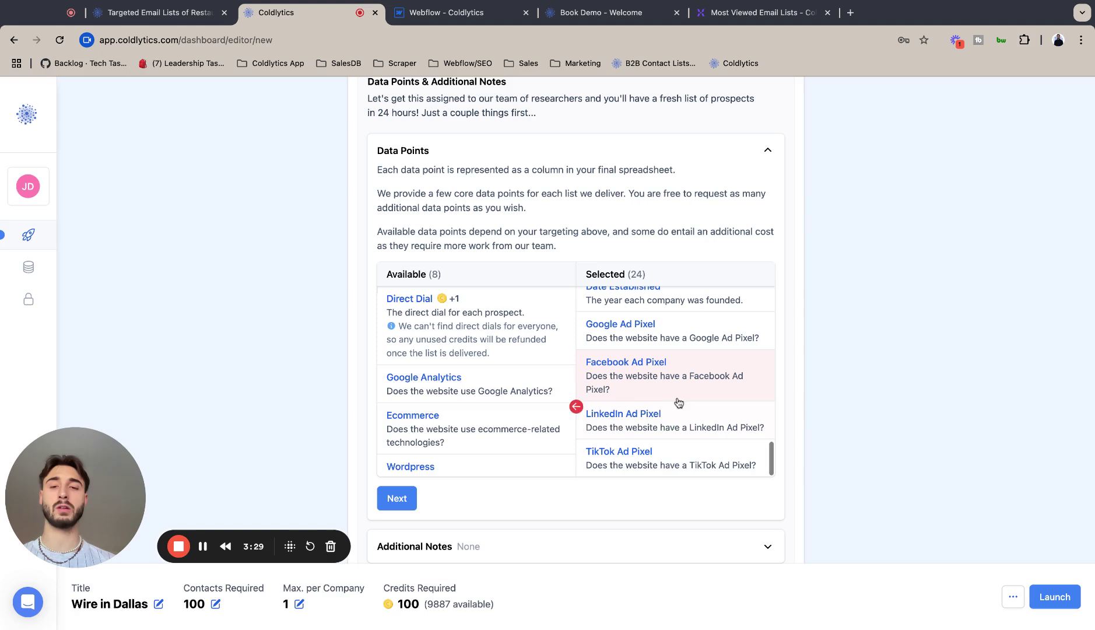
# Step: Add Google Analytics, Ecommerce, Wordpress, Page Speed, Search Term, Search Location and Search Position
pyautogui.click(521, 395)
pyautogui.click(515, 359)
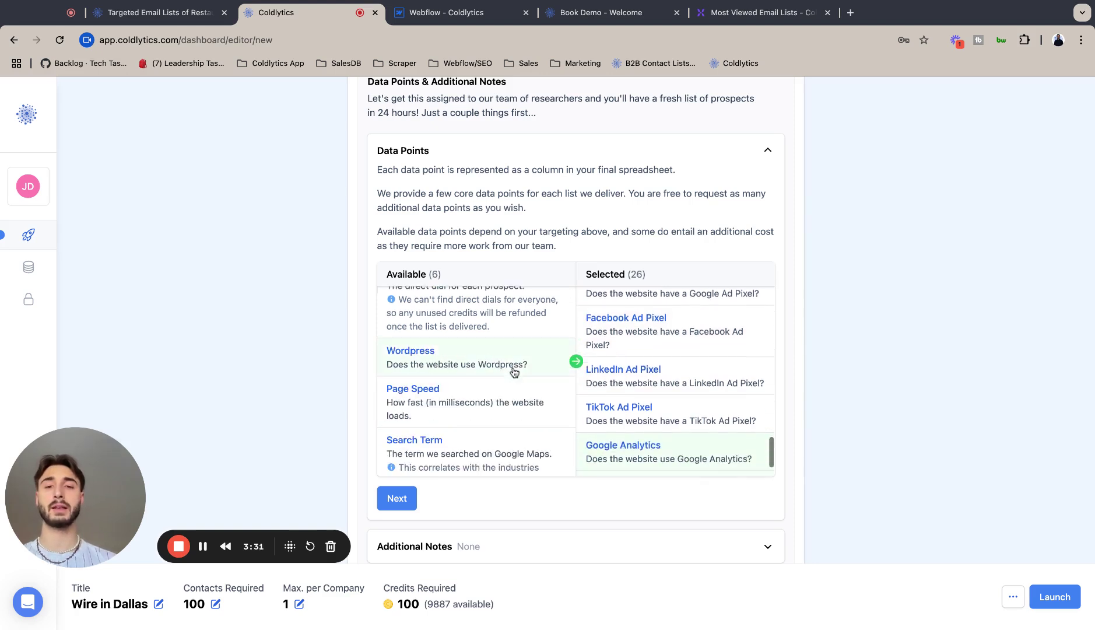
pyautogui.click(410, 361)
pyautogui.click(411, 362)
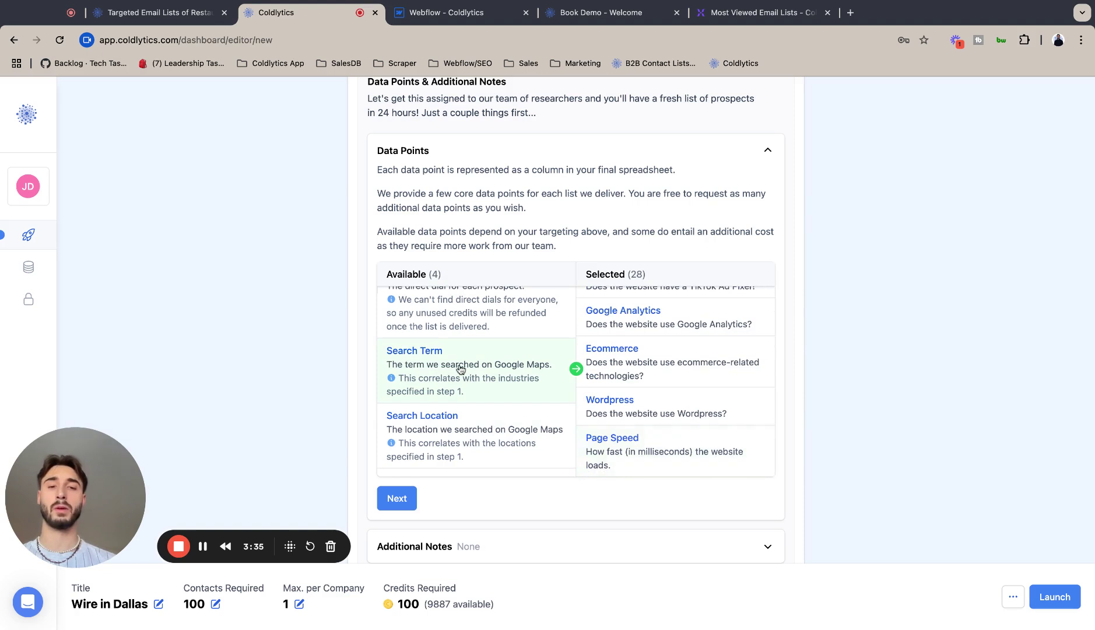
pyautogui.click(440, 367)
pyautogui.click(437, 392)
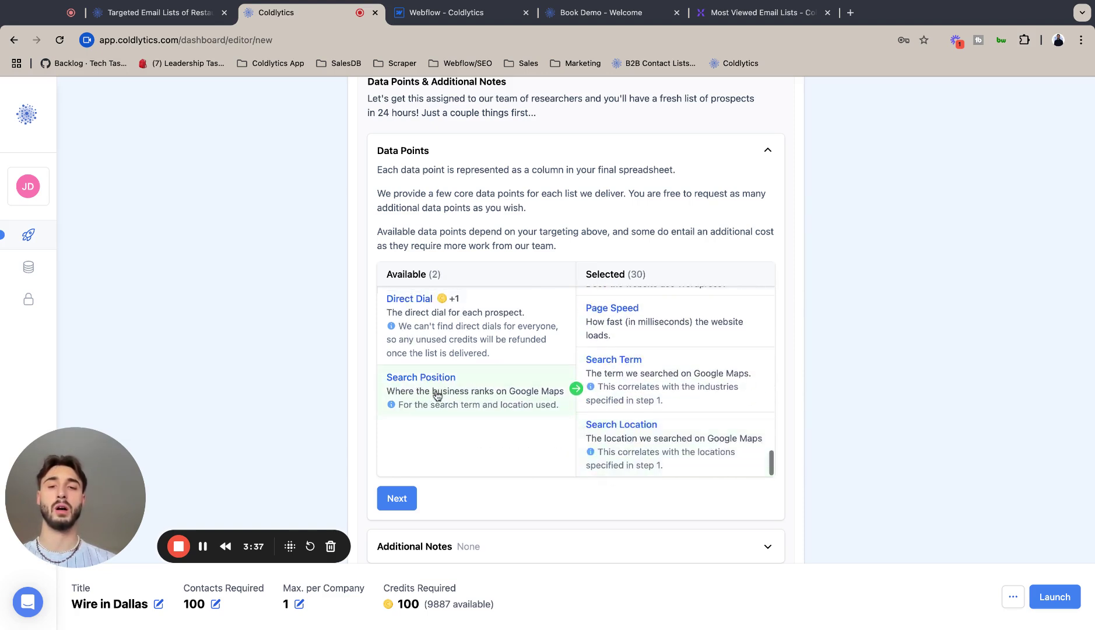
pyautogui.click(437, 394)
pyautogui.scroll(15, 673, 357)
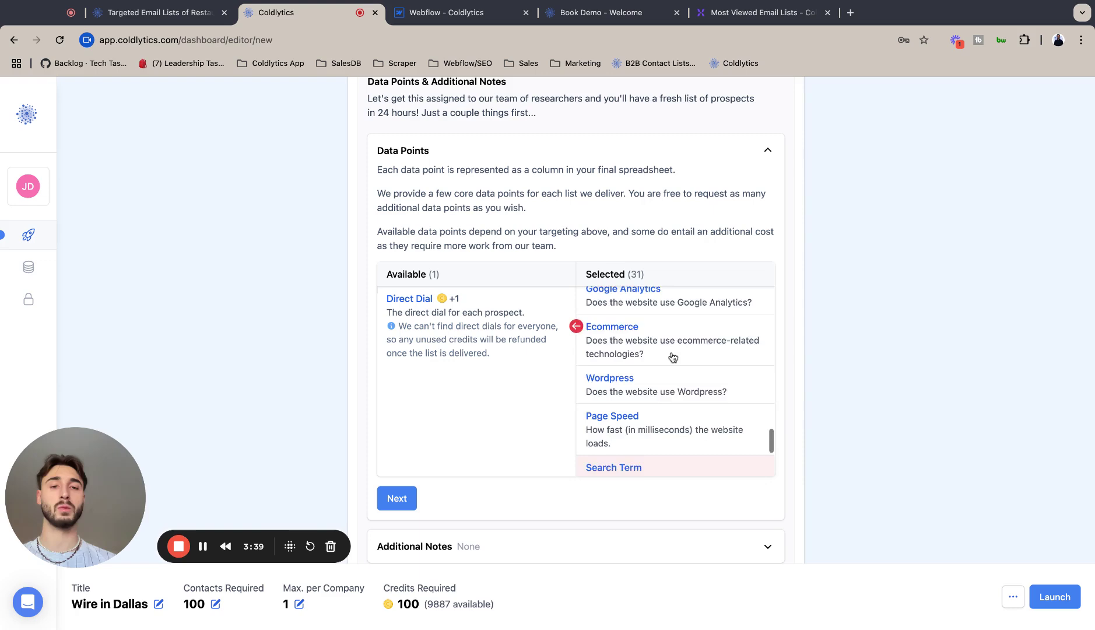
pyautogui.scroll(-15, 672, 356)
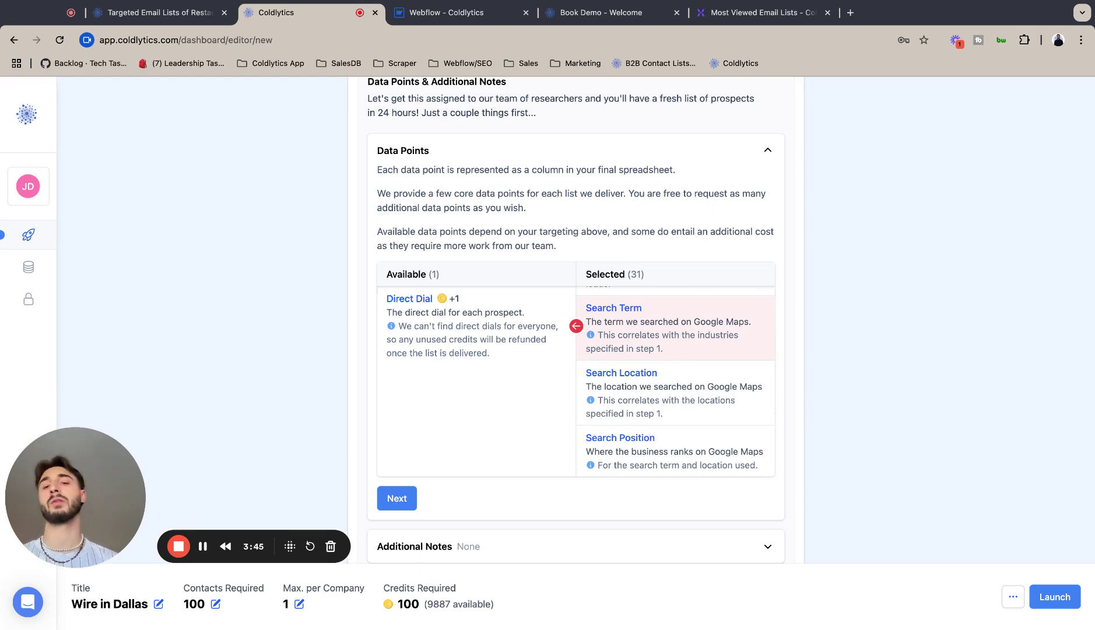
# Step: Finish the delivery step without notes and save the task as a draft
pyautogui.click(397, 499)
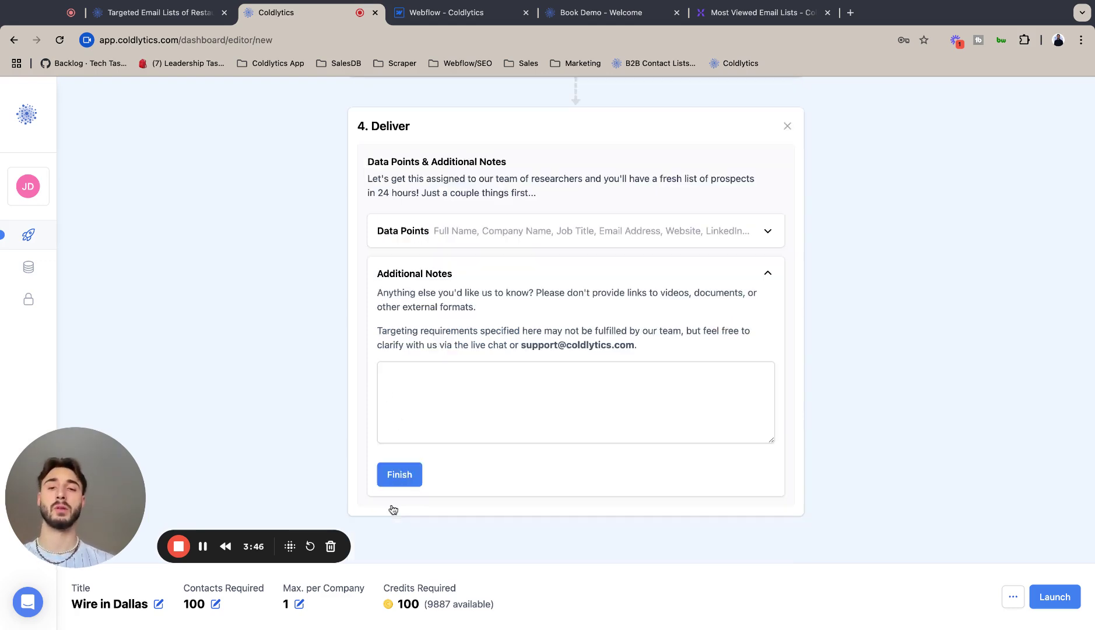
pyautogui.click(389, 473)
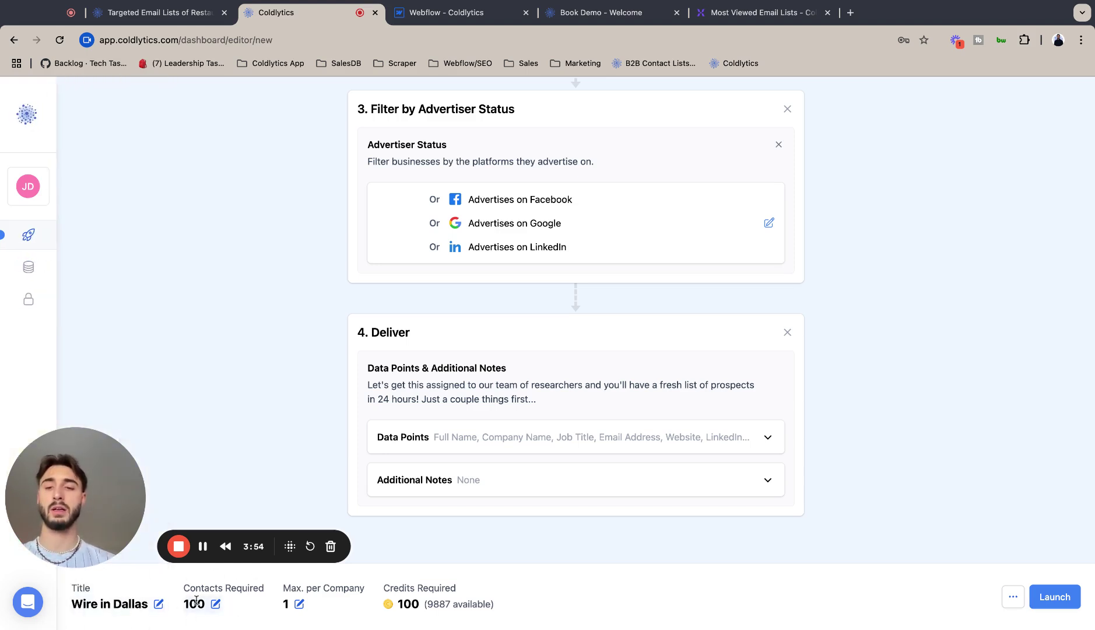
pyautogui.click(1012, 596)
pyautogui.click(1005, 572)
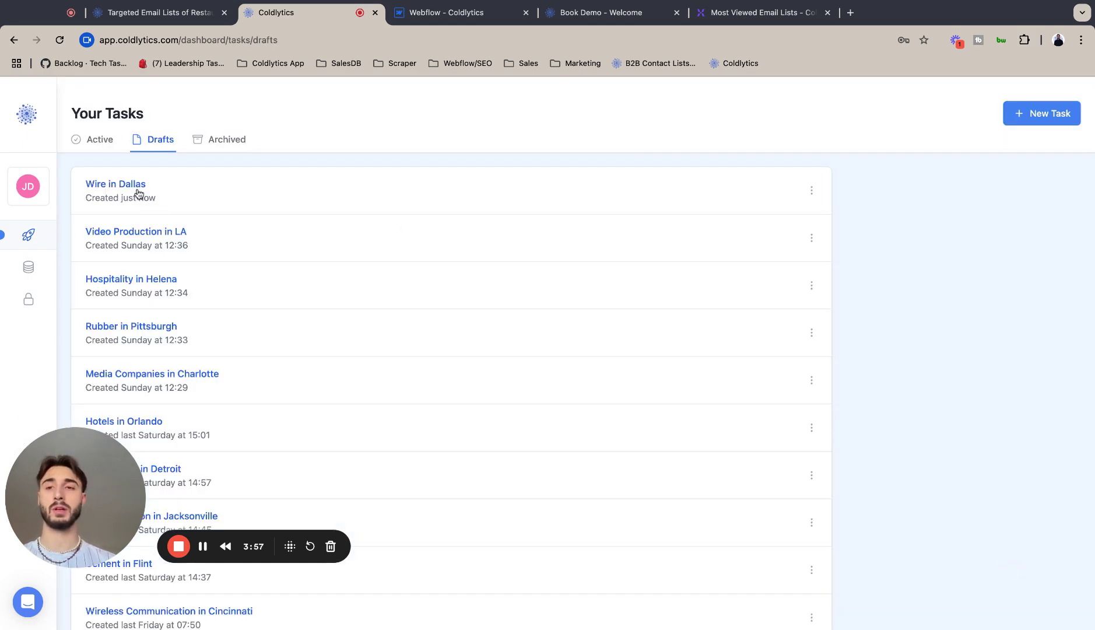
# Step: Reopen the Wire in Dallas draft and review its steps
pyautogui.click(138, 193)
pyautogui.scroll(-10, 728, 312)
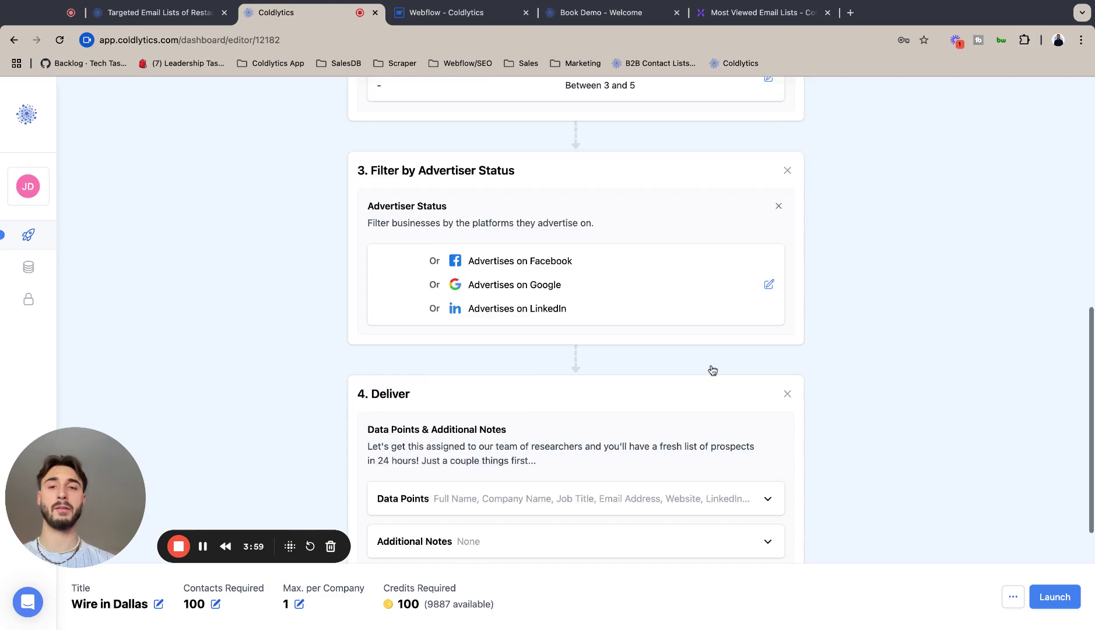
pyautogui.scroll(-10, 712, 370)
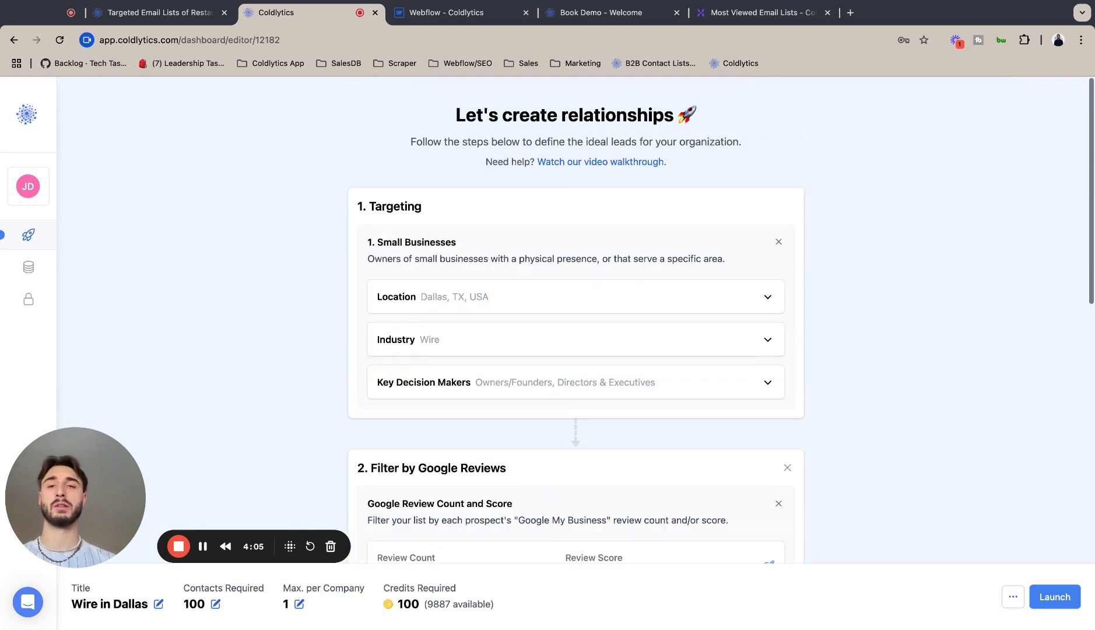
# Step: Launch Wire in Dallas and confirm it shows Allocating under Active tasks
pyautogui.click(1054, 595)
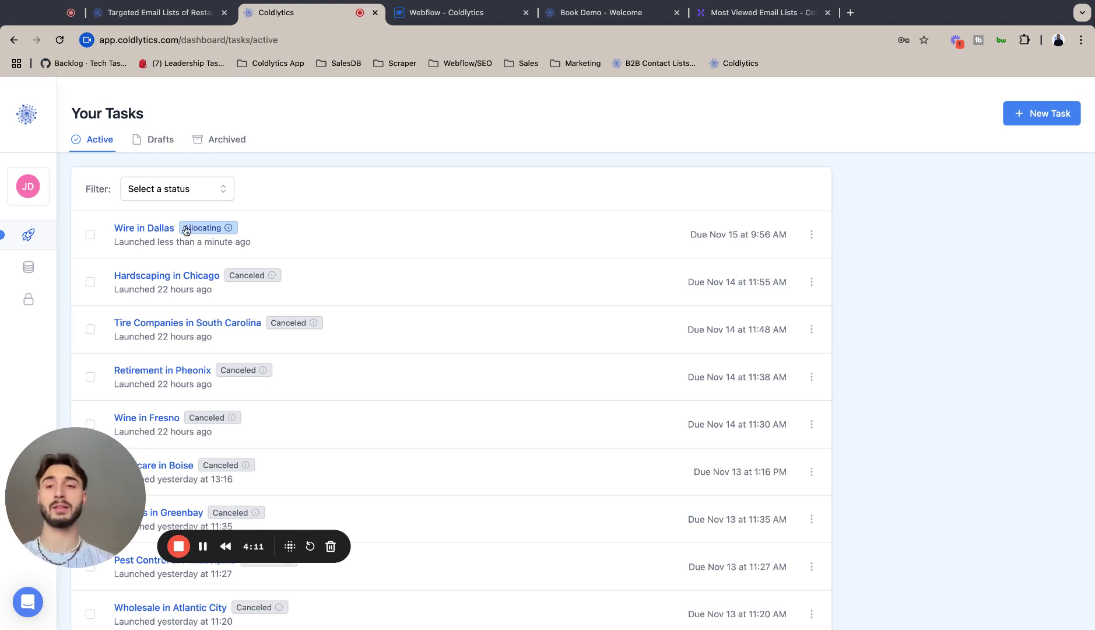
pyautogui.moveTo(198, 232)
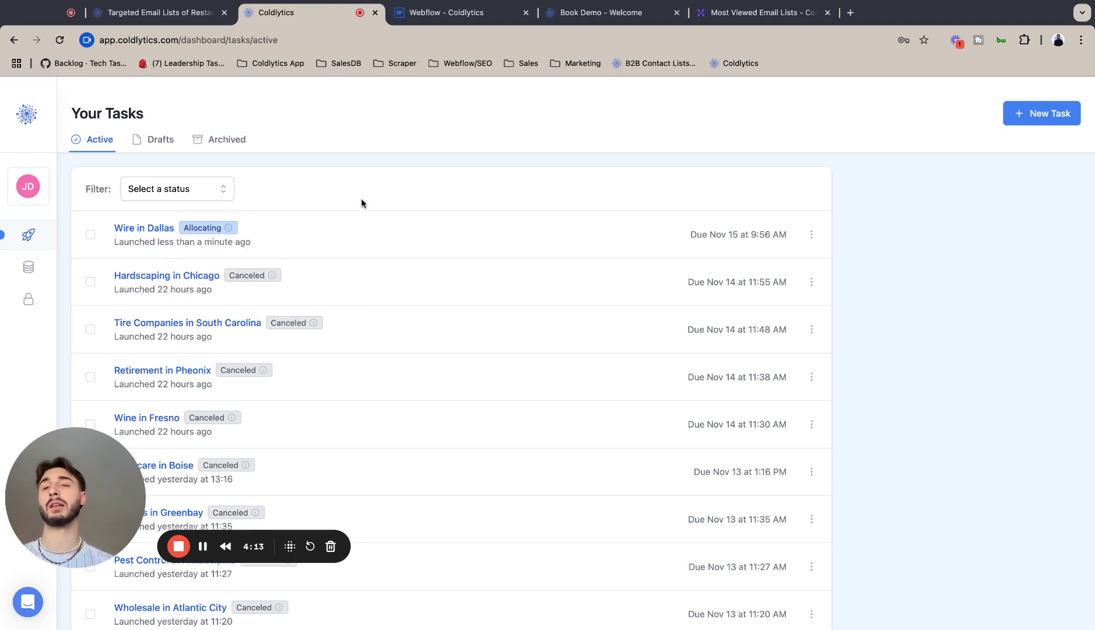